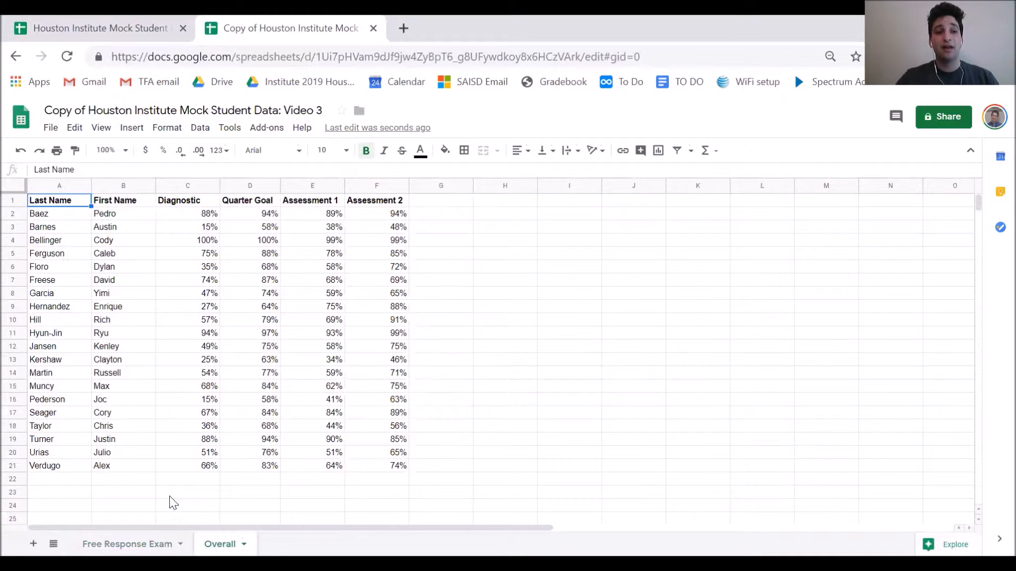
# Review the Diagnostic, Assessment 1, Assessment 2 and Quarter Goal columns
pyautogui.click(620, 391)
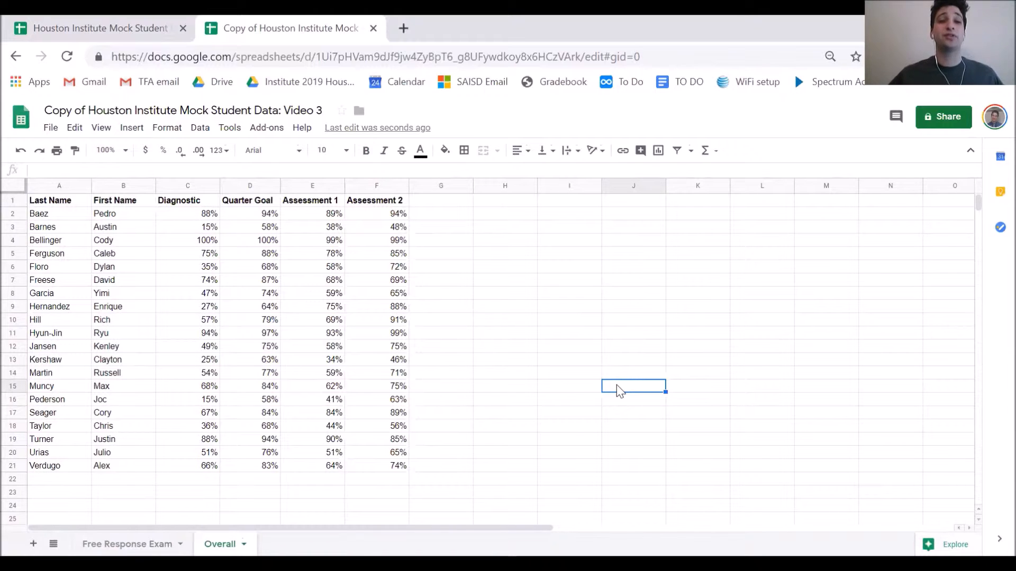
pyautogui.click(190, 204)
pyautogui.click(311, 205)
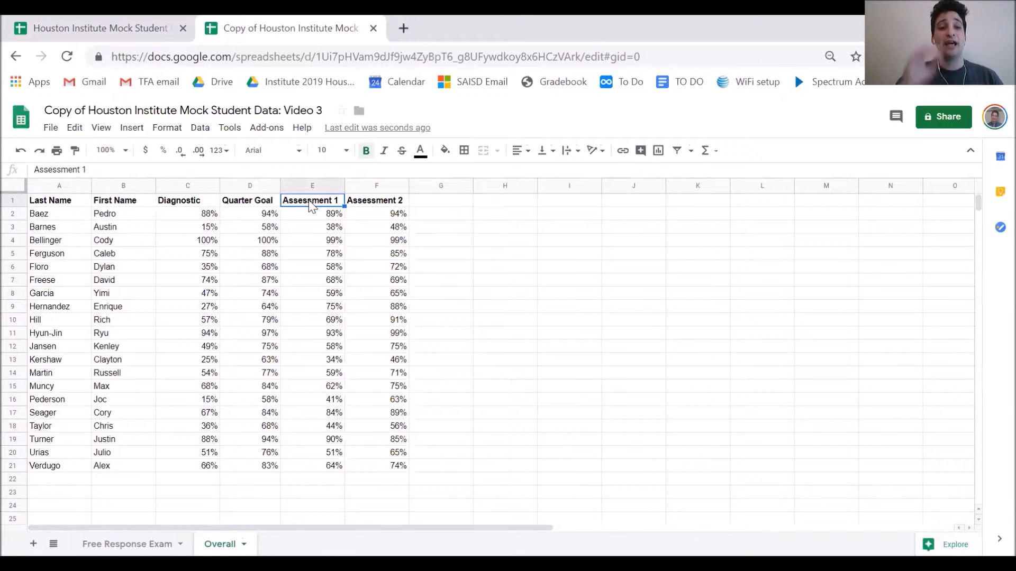
pyautogui.click(367, 205)
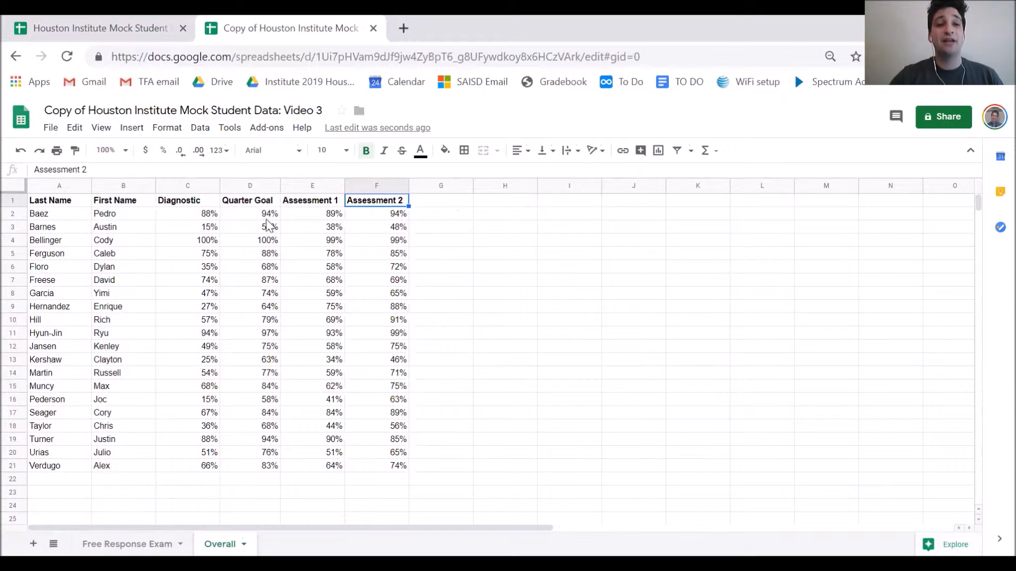
pyautogui.click(256, 206)
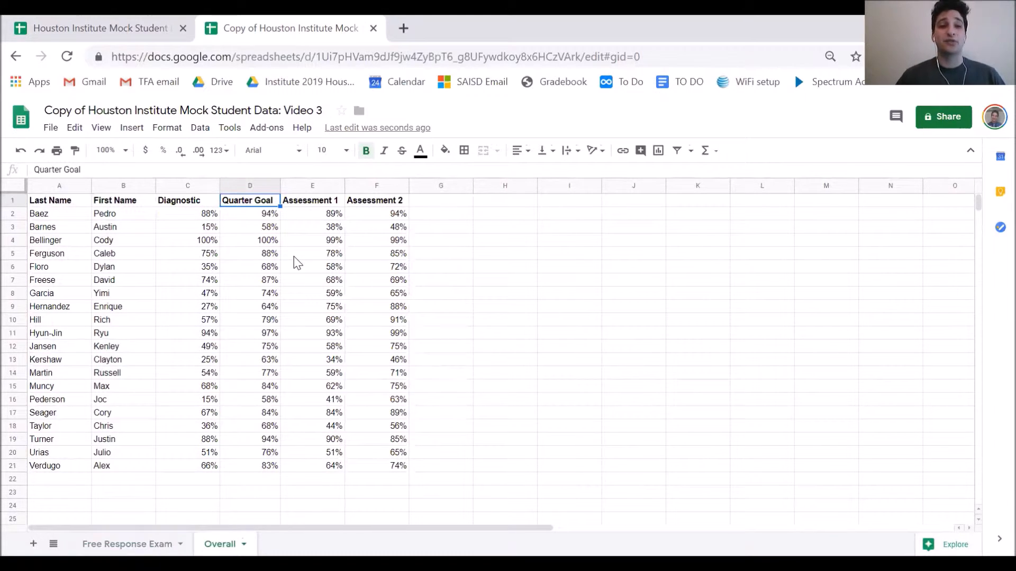
# Inspect the Quarter Goal formulas in rows 2, 4 and 16
pyautogui.moveTo(249, 215); pyautogui.dragTo(261, 396)
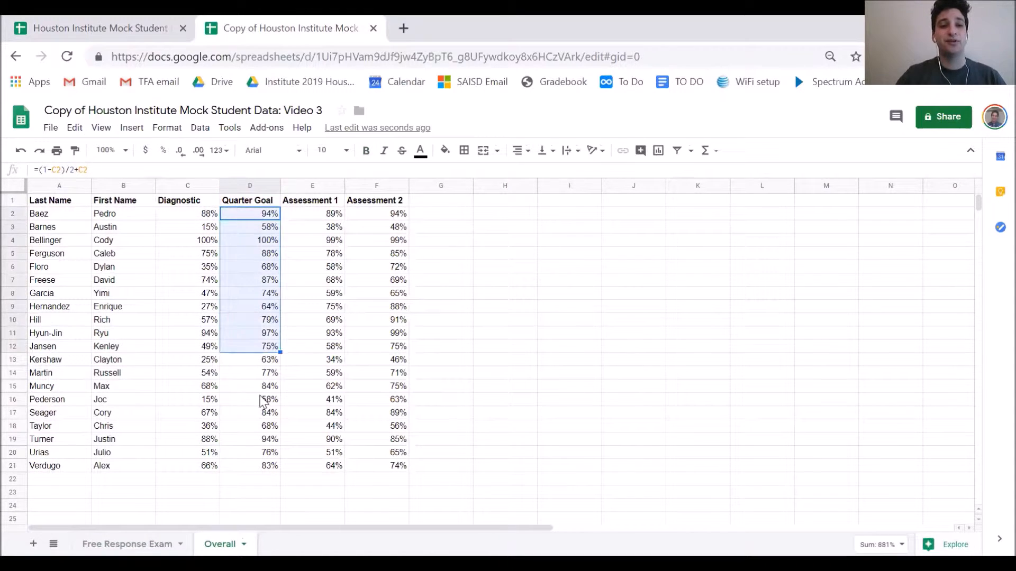
pyautogui.click(260, 397)
pyautogui.click(253, 212)
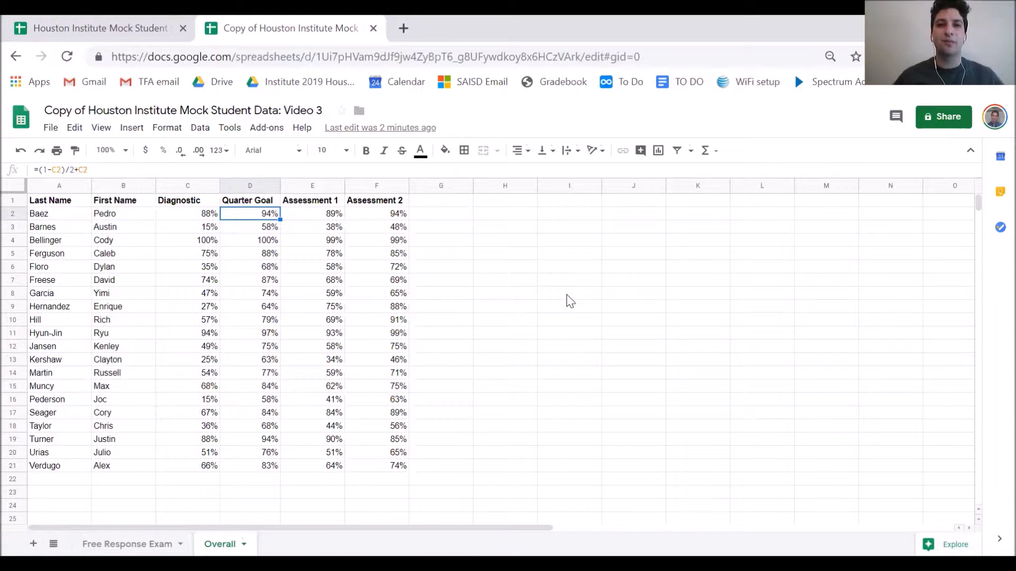
pyautogui.click(99, 170)
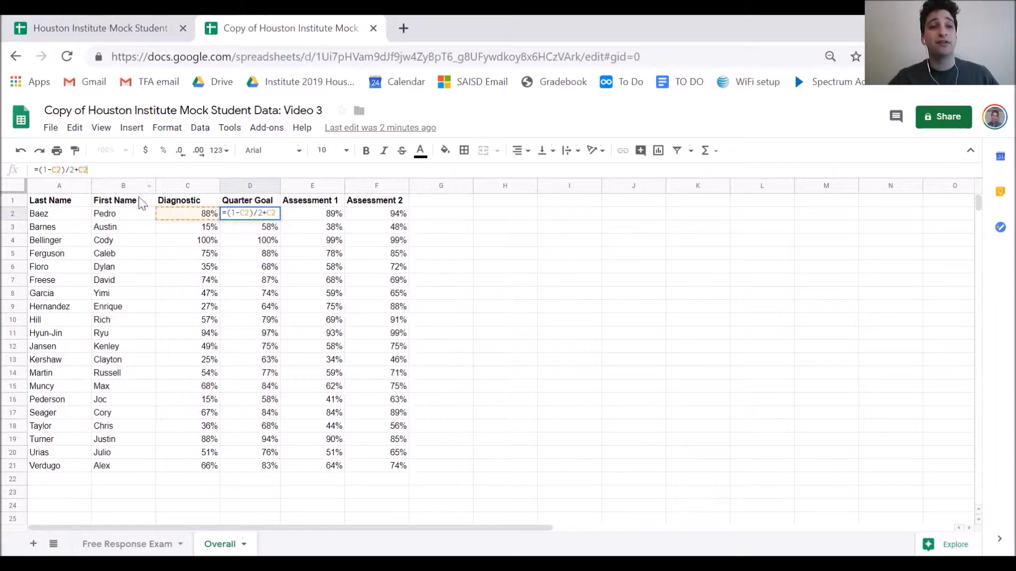
pyautogui.click(253, 245)
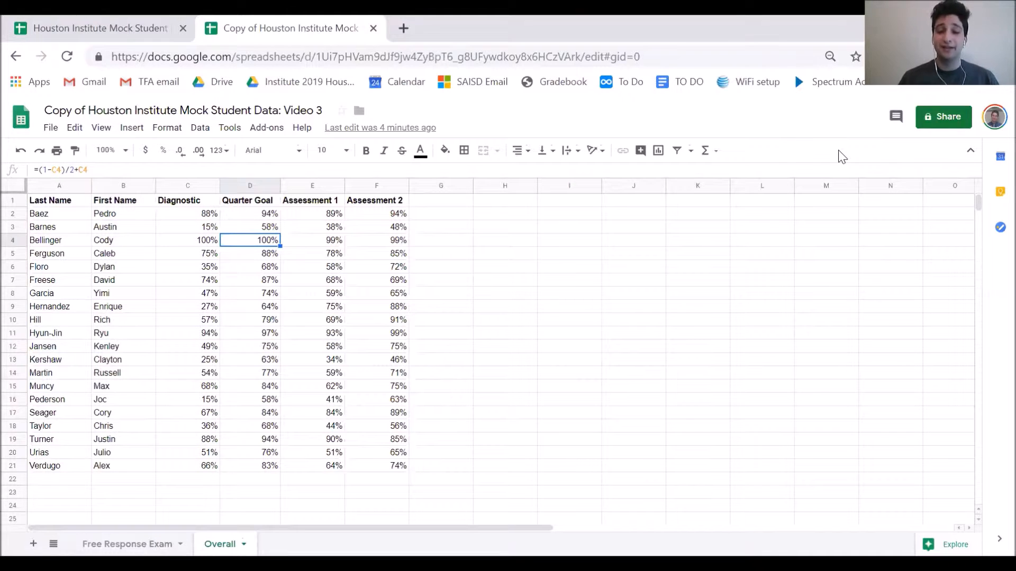
pyautogui.click(317, 227)
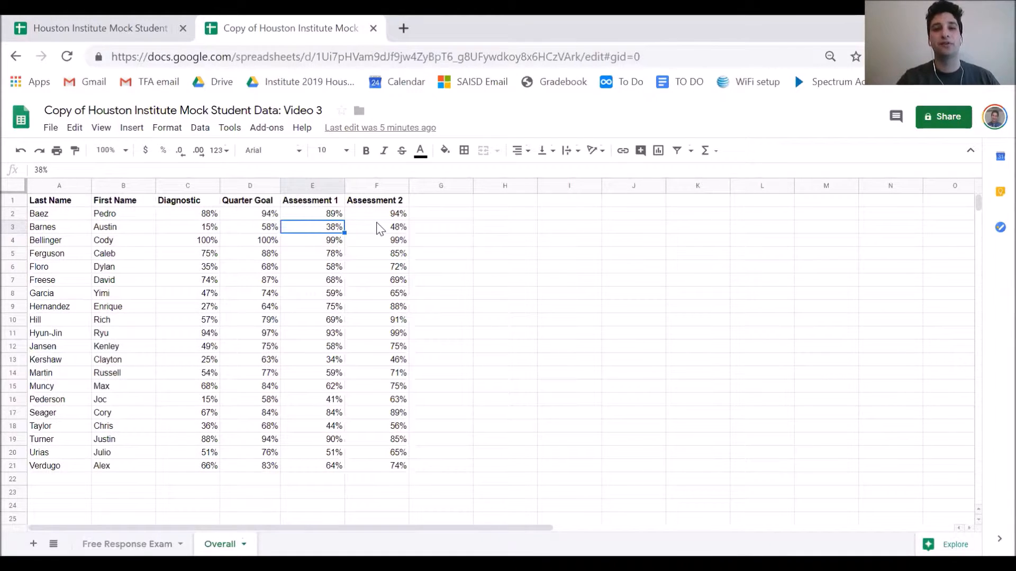
# Move the Assessment 2 scores from column F into column G, leaving F empty
pyautogui.moveTo(365, 204); pyautogui.dragTo(362, 468)
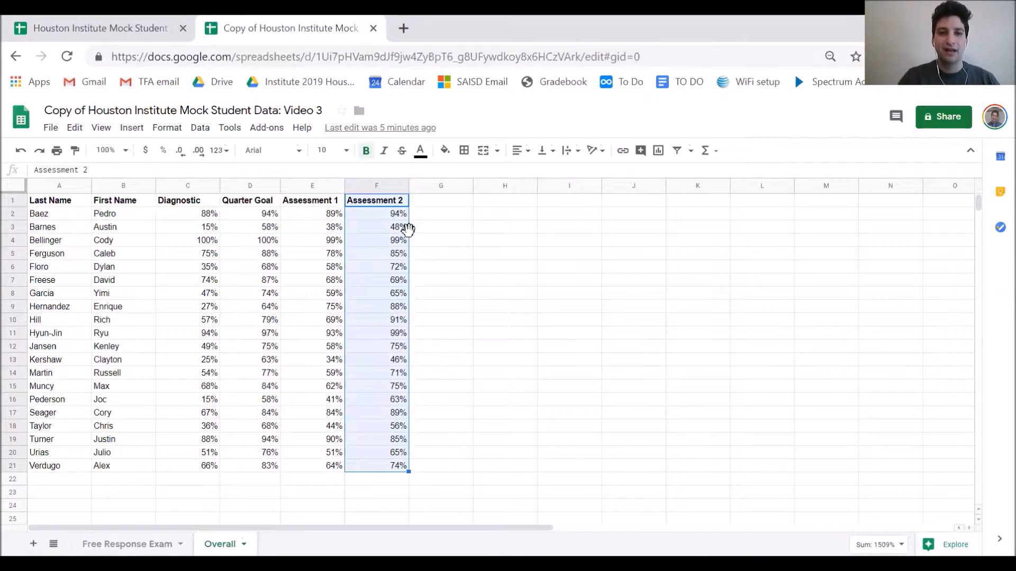
pyautogui.moveTo(408, 229); pyautogui.dragTo(435, 236)
pyautogui.click(385, 245)
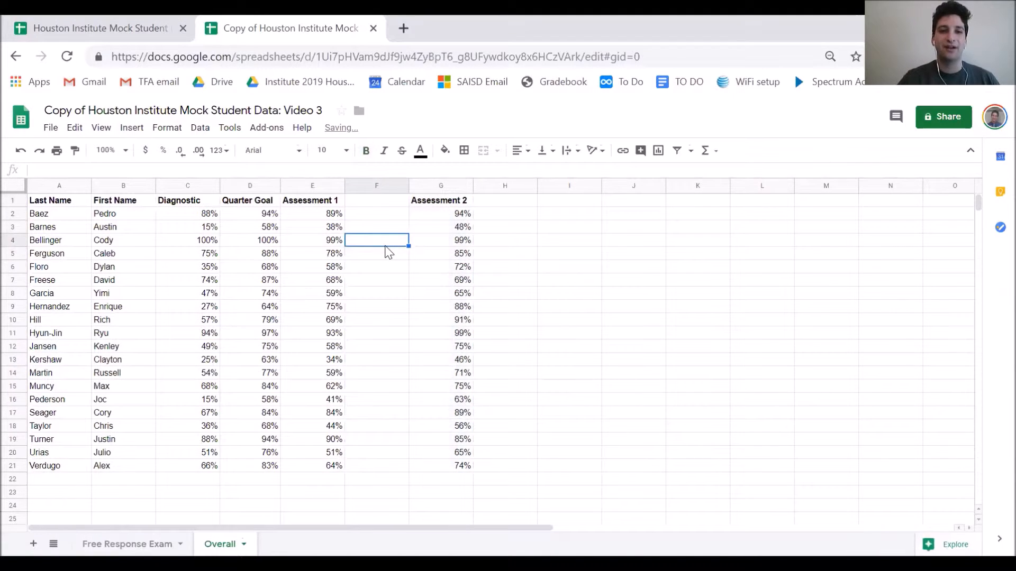
pyautogui.click(365, 204)
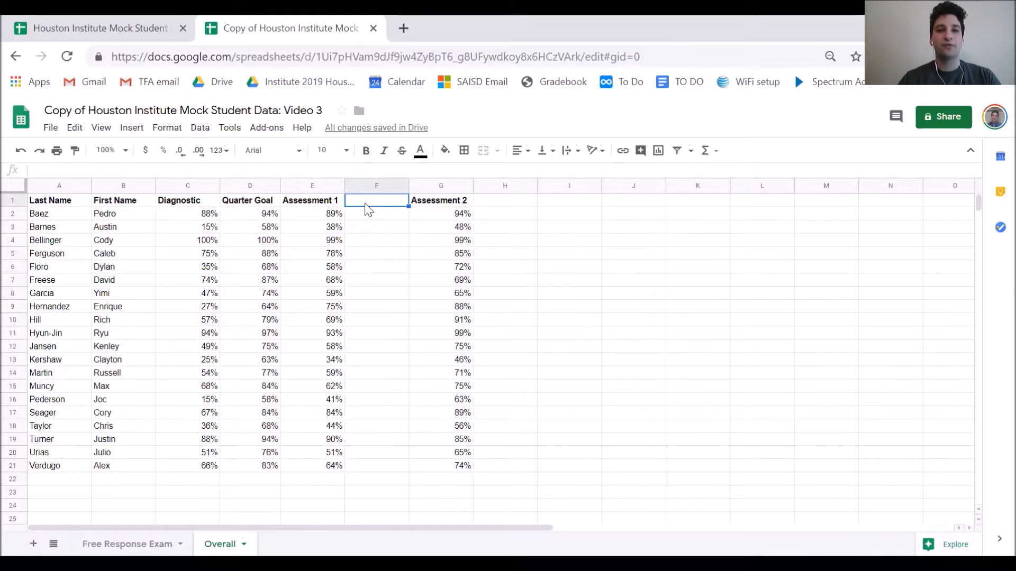
# Enter the bold header 'Growth 1' in F1
pyautogui.write('Growth 1')
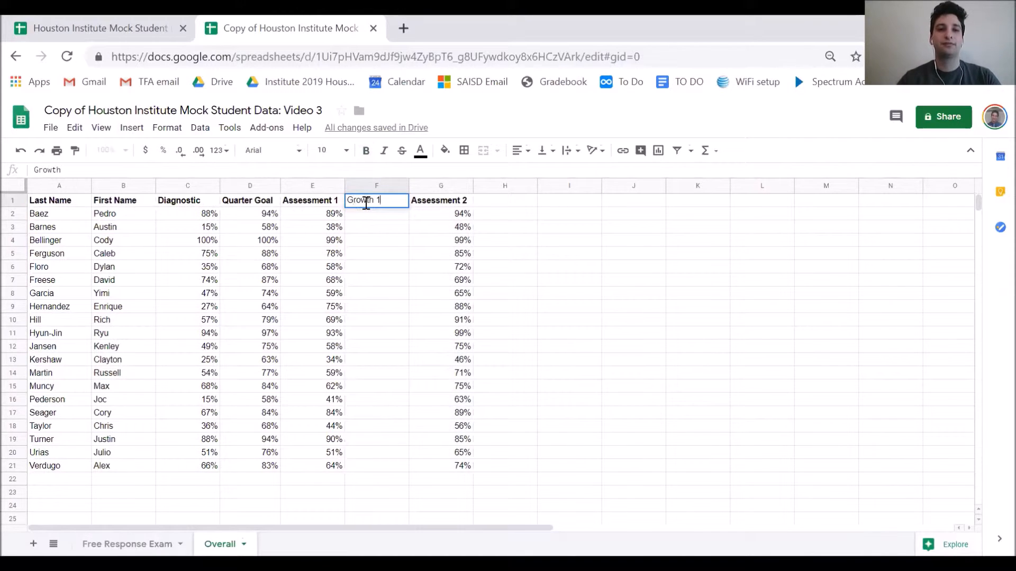
pyautogui.click(374, 227)
pyautogui.click(363, 200)
pyautogui.hotkey('ctrl', 'b')
# Enter =E2-C2 in F2 and fill it down to F21
pyautogui.click(364, 216)
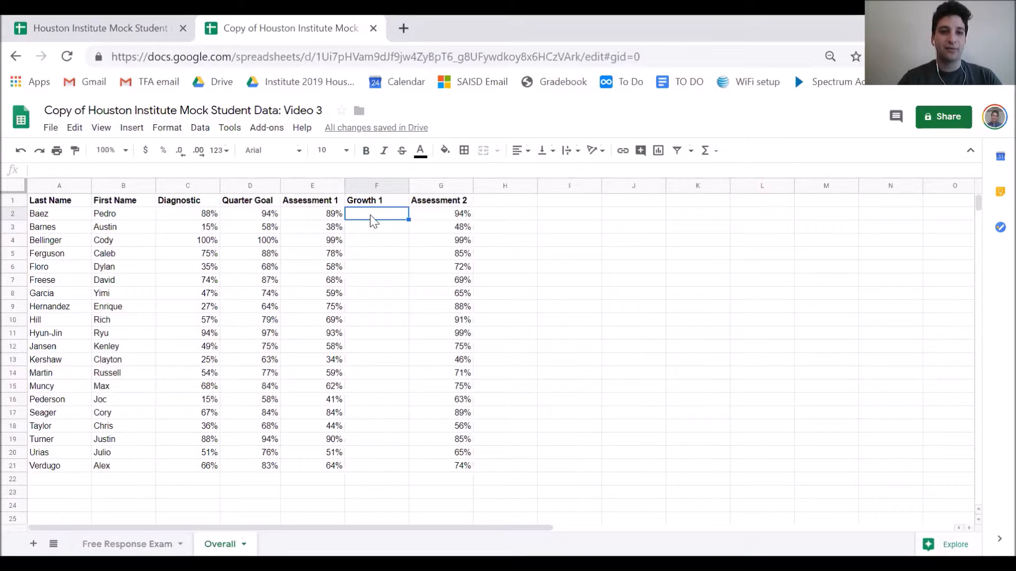
pyautogui.click(72, 170)
pyautogui.write('=')
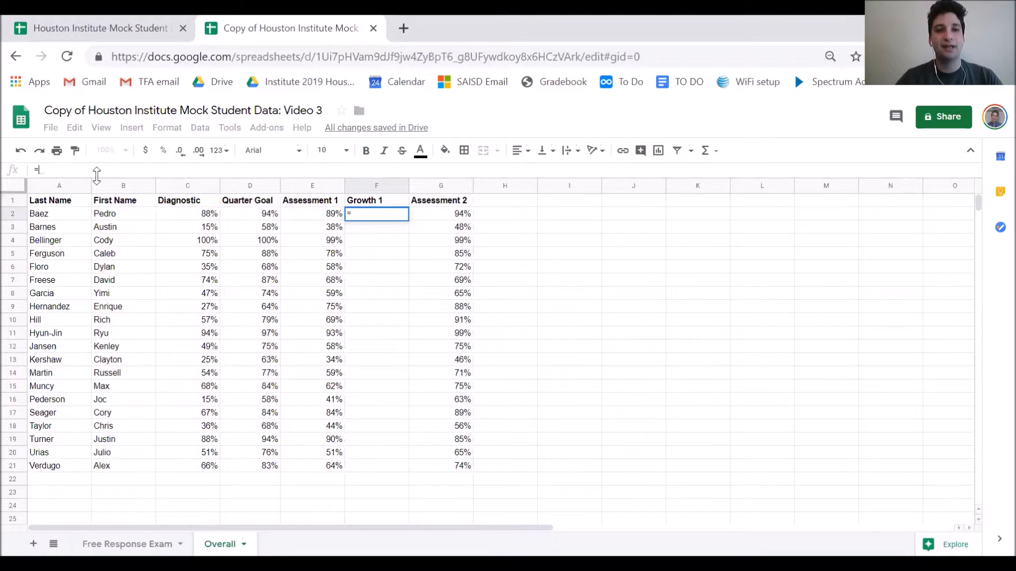
pyautogui.click(315, 215)
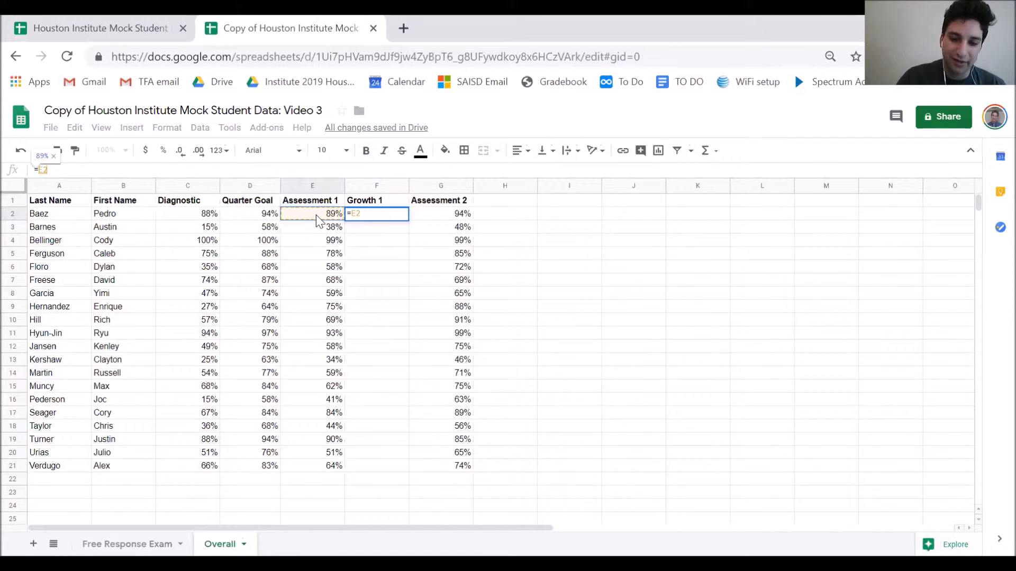
pyautogui.write('-')
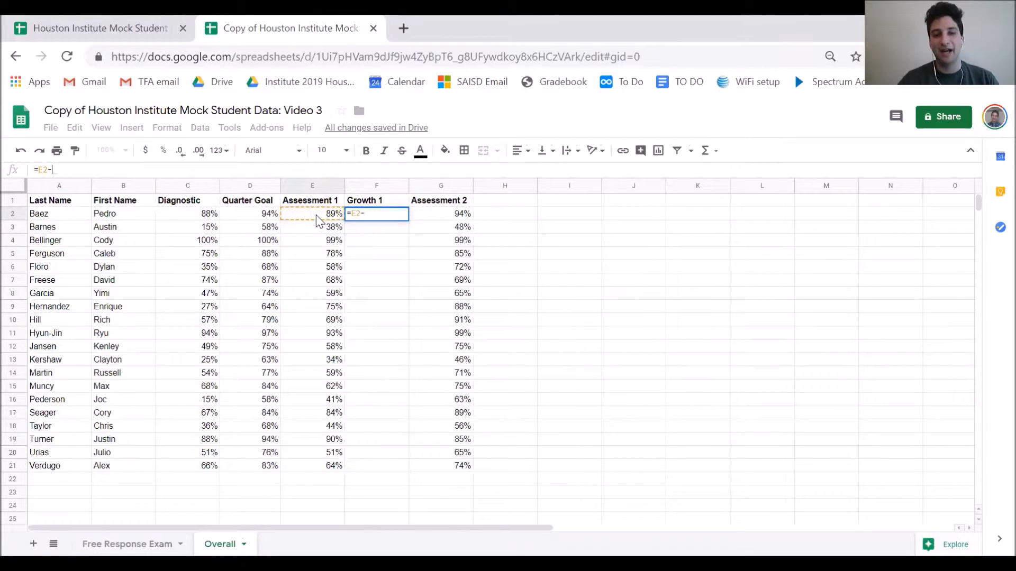
pyautogui.click(192, 215)
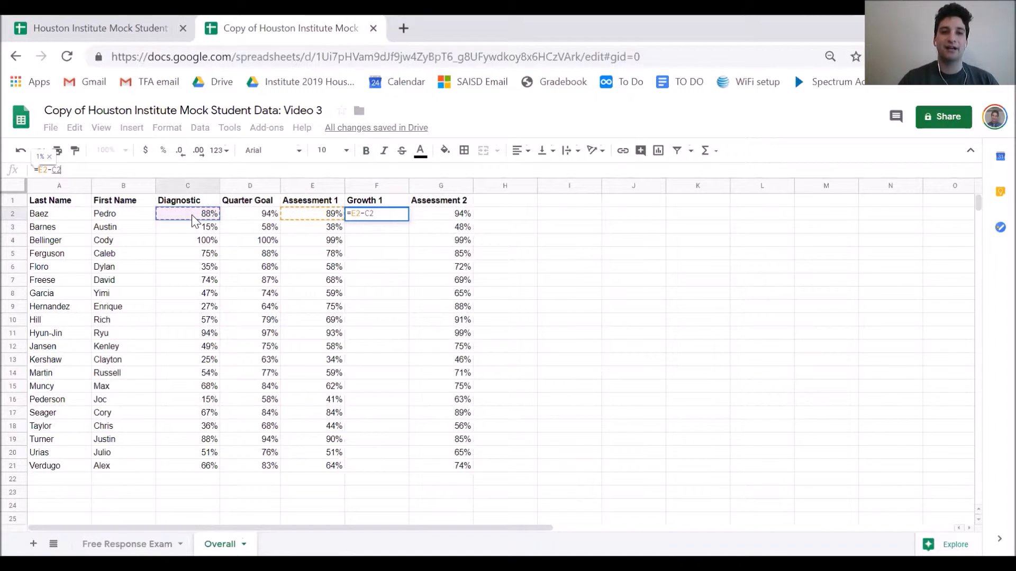
pyautogui.press('Return')
pyautogui.click(380, 214)
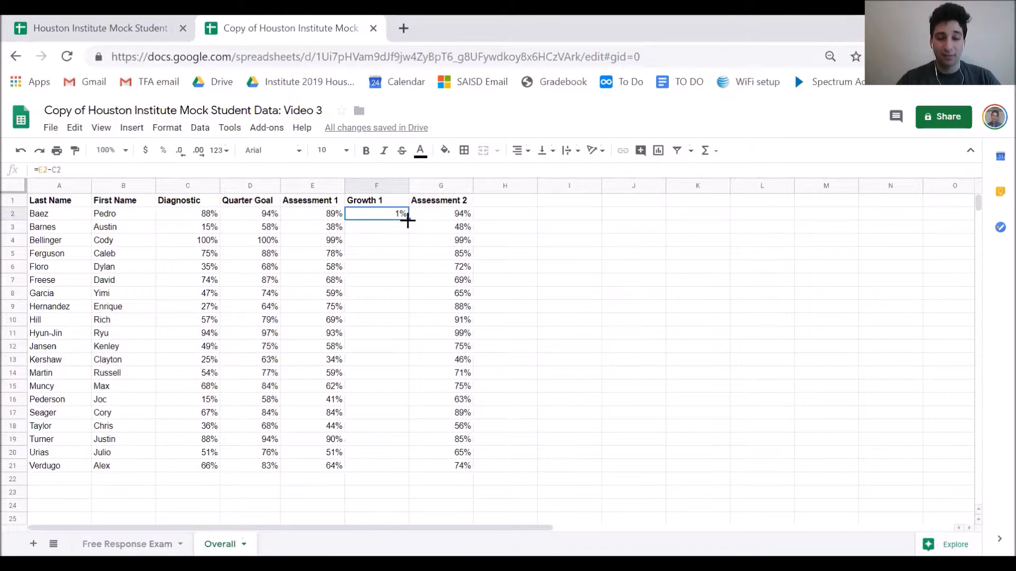
pyautogui.moveTo(408, 219); pyautogui.dragTo(406, 471)
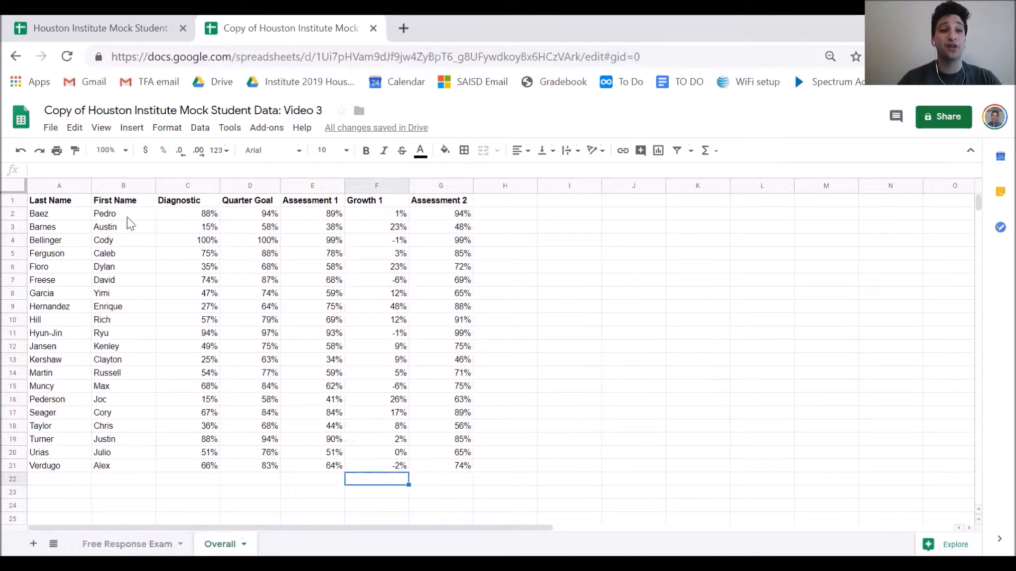
# Enter =AVERAGE(F2:F21) in F22, showing a 9% Growth 1 average
pyautogui.click(89, 171)
pyautogui.write('=')
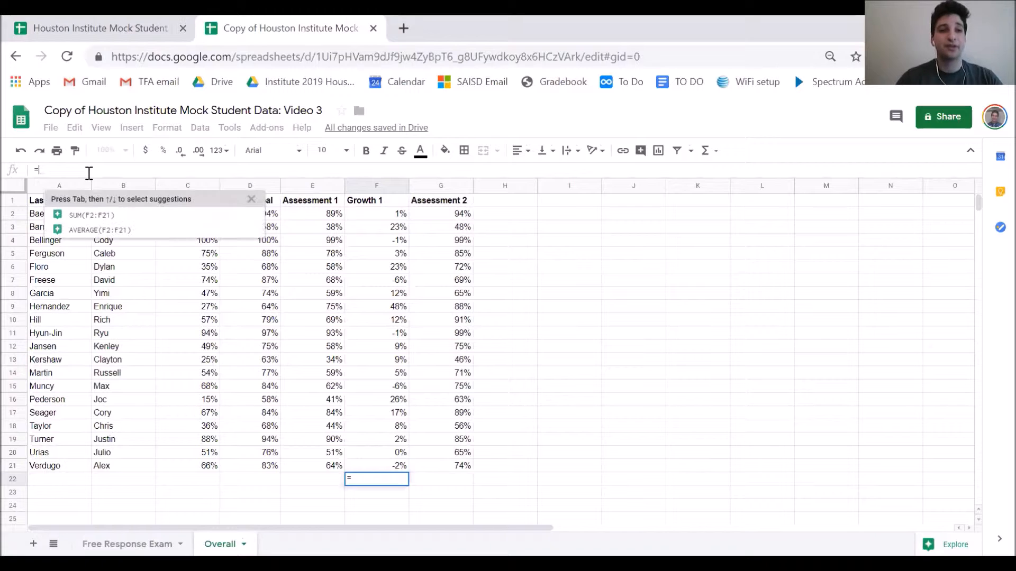
pyautogui.write('AVERA')
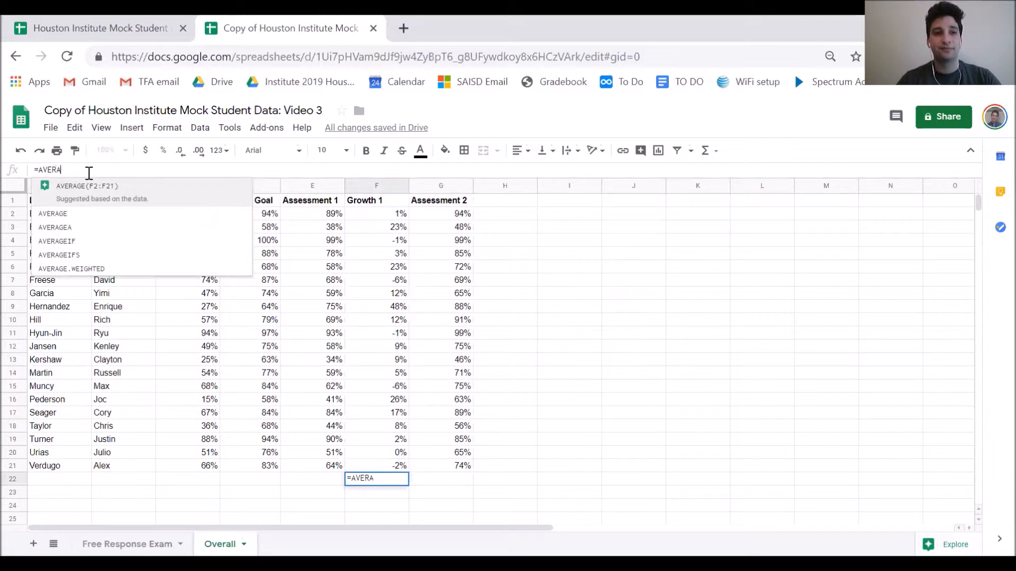
pyautogui.write('GE(')
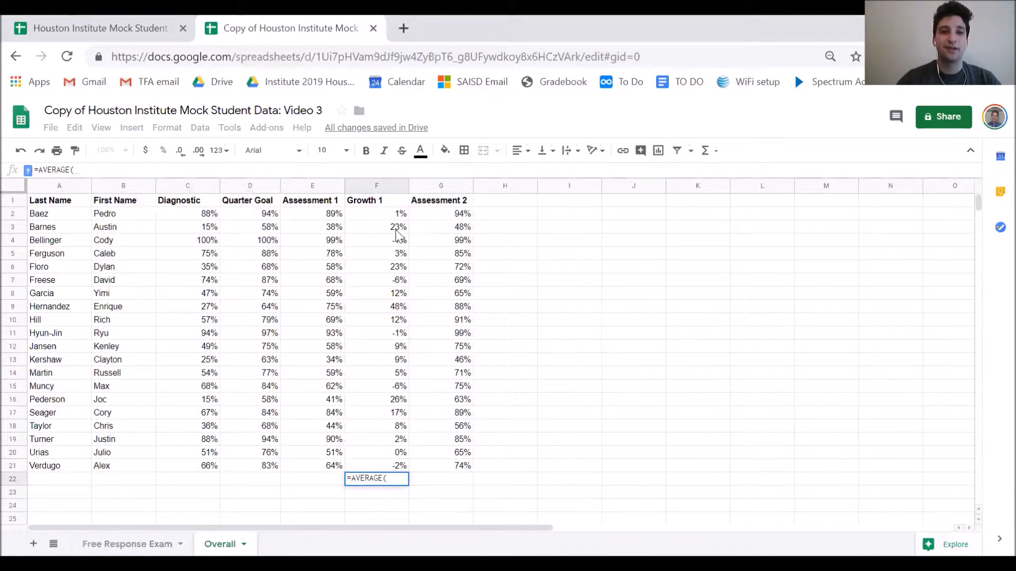
pyautogui.click(378, 215)
pyautogui.moveTo(379, 220); pyautogui.dragTo(378, 465)
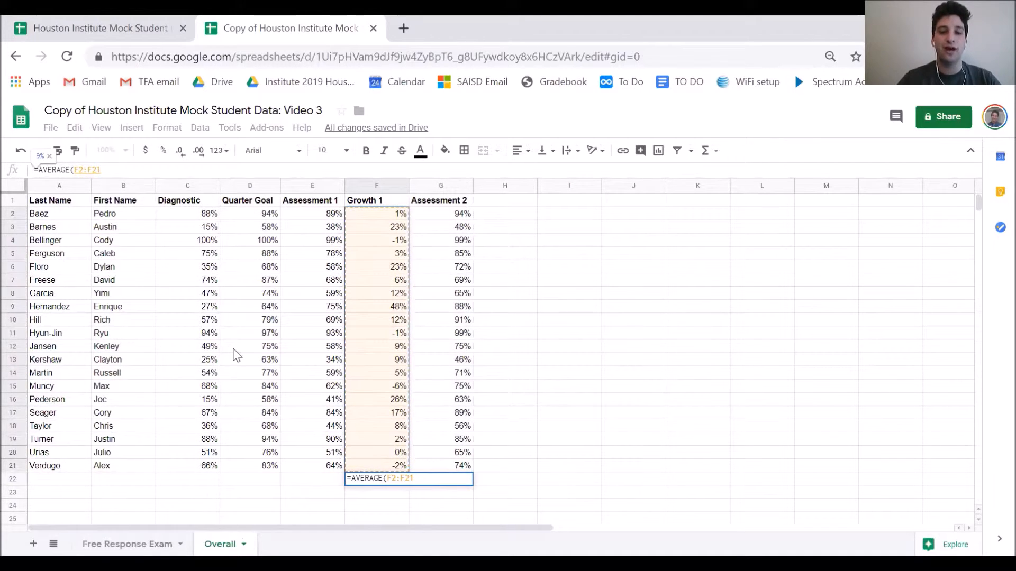
pyautogui.write(')')
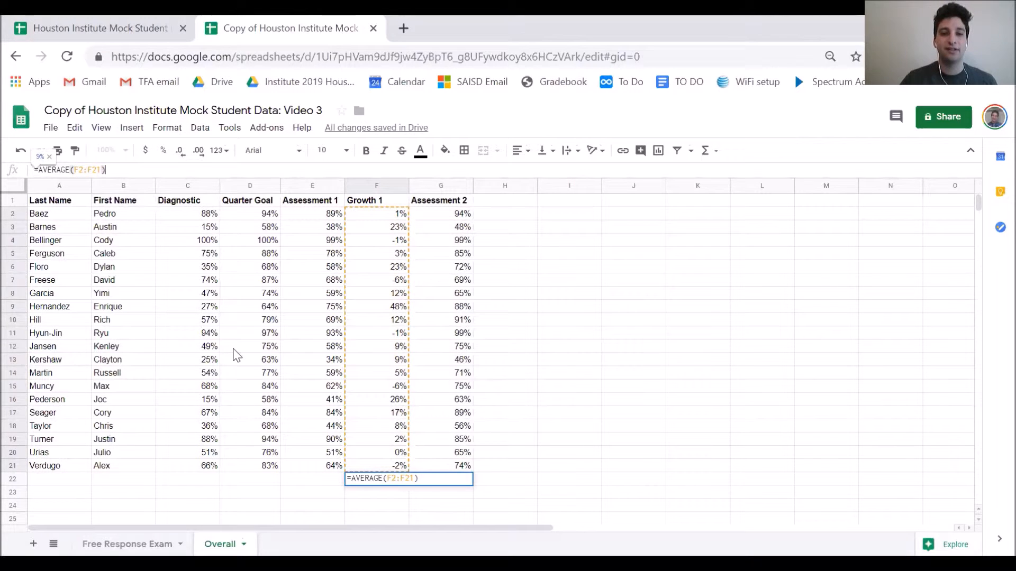
pyautogui.press('Return')
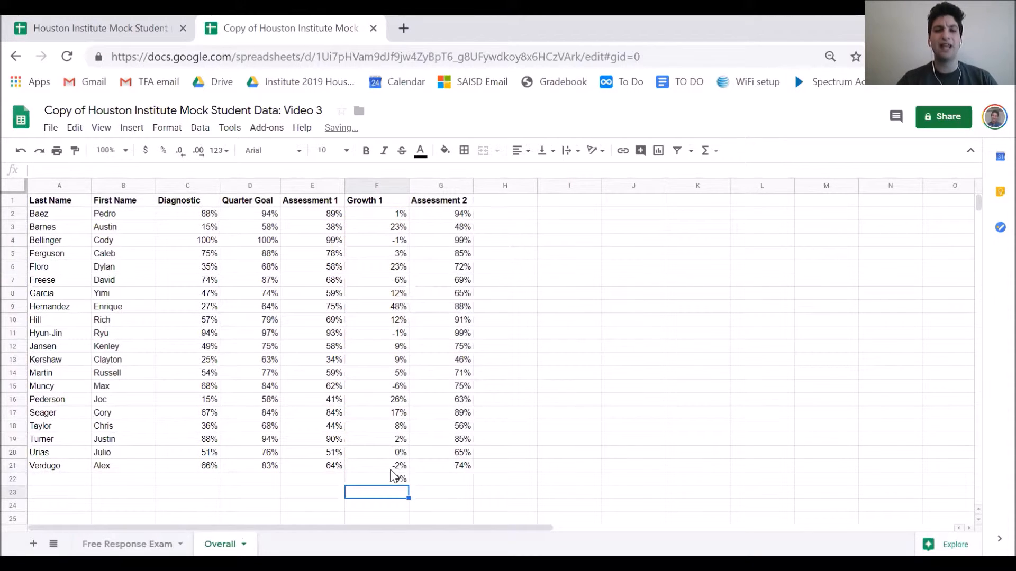
pyautogui.click(391, 479)
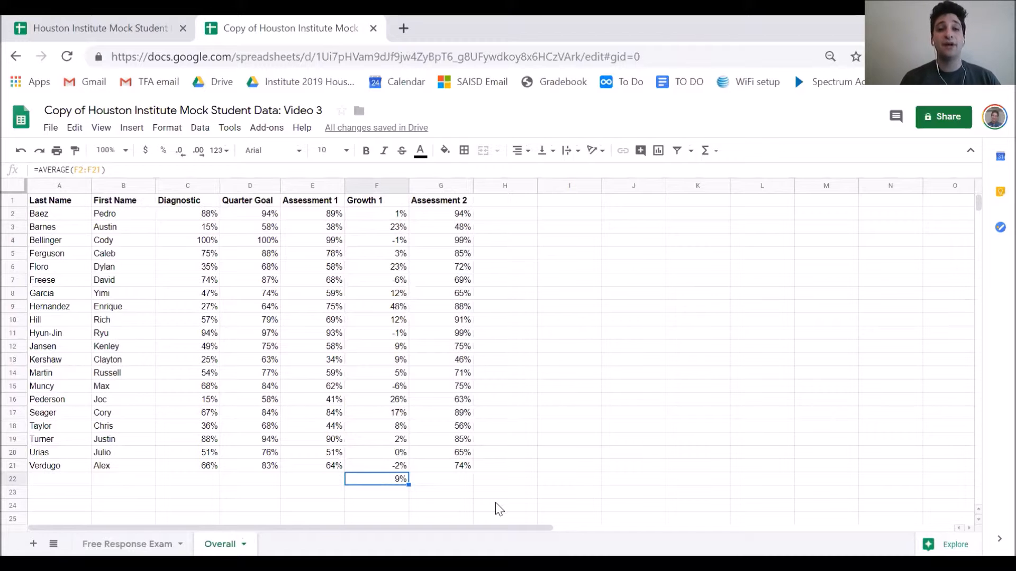
pyautogui.moveTo(385, 215); pyautogui.dragTo(379, 465)
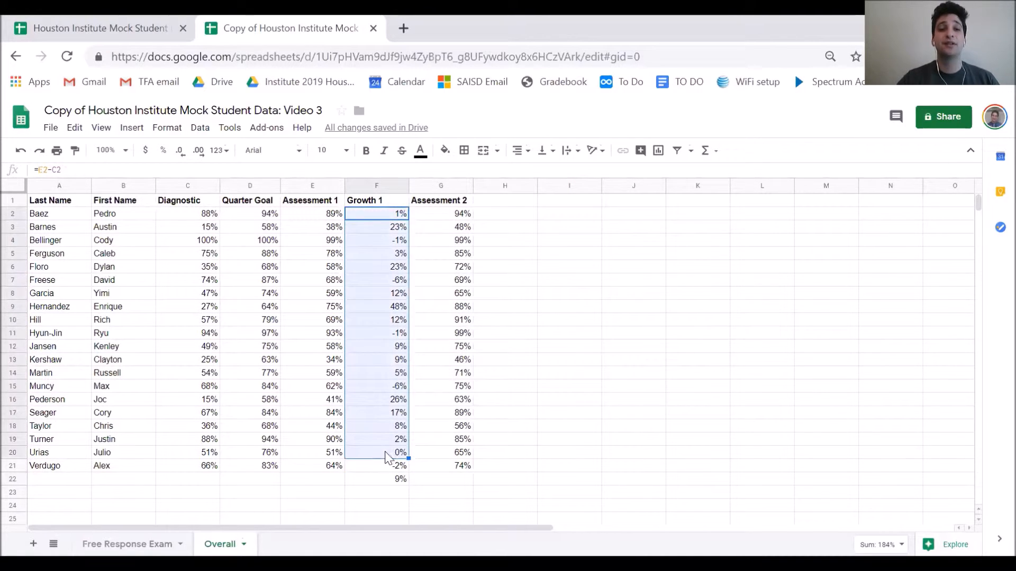
pyautogui.click(397, 481)
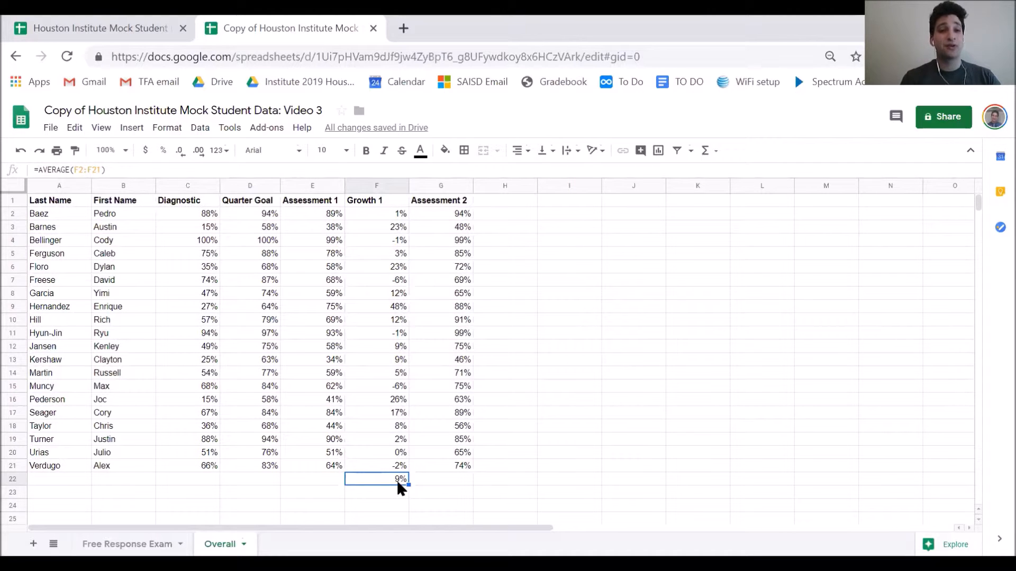
pyautogui.click(390, 316)
pyautogui.click(391, 277)
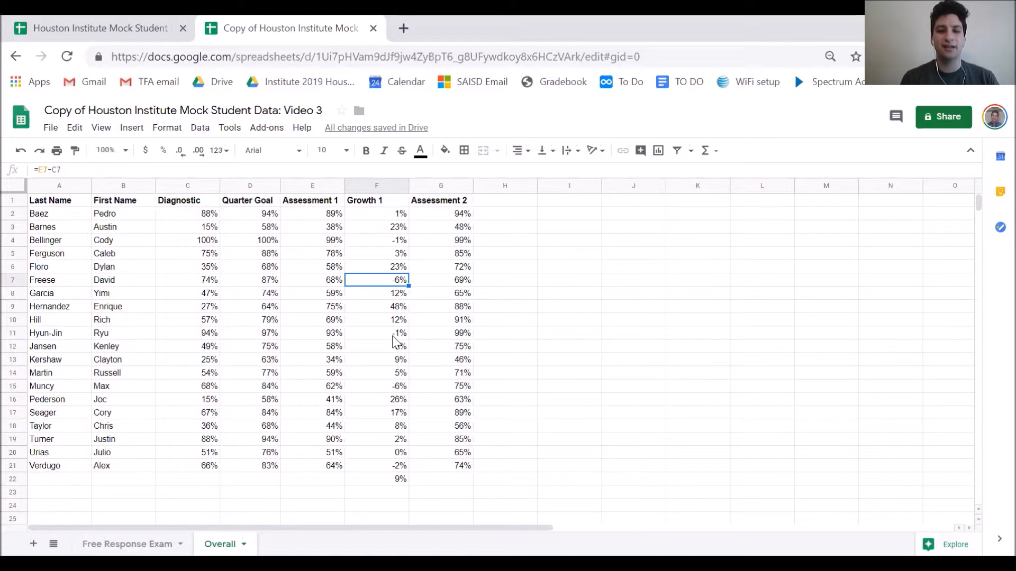
pyautogui.click(453, 213)
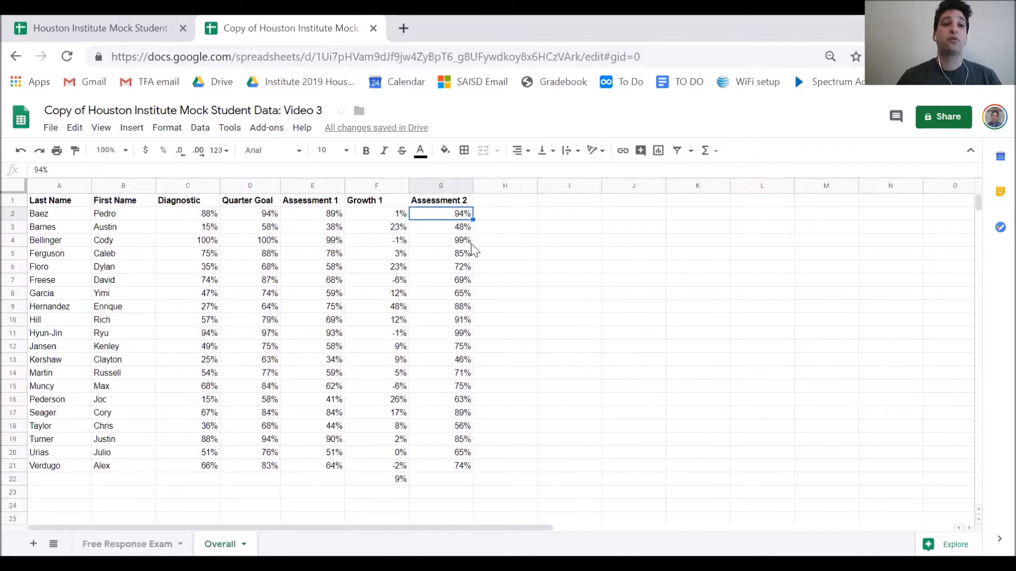
# Enter the bold header 'Growth 2' in H1
pyautogui.click(490, 199)
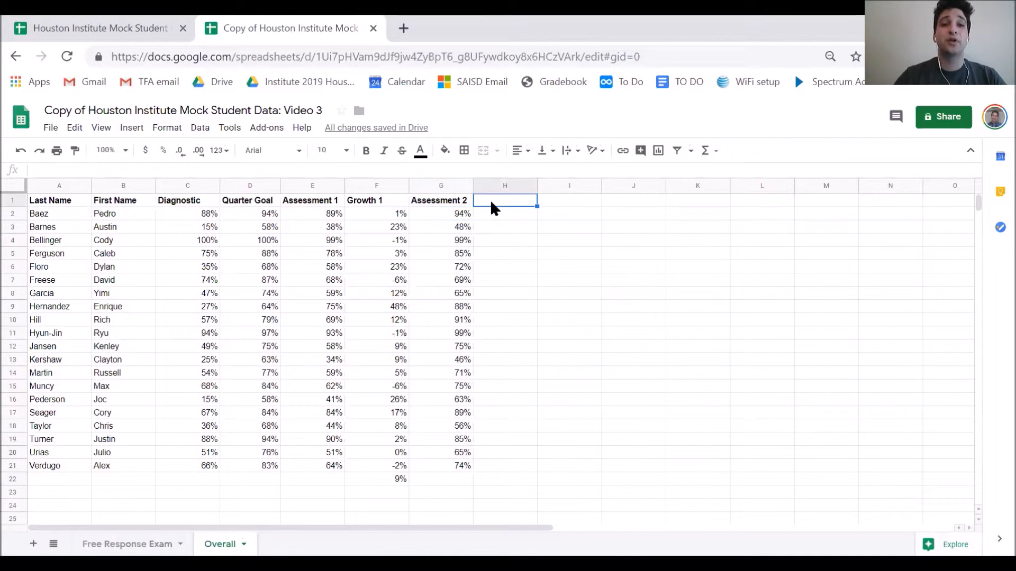
pyautogui.write('Growth ')
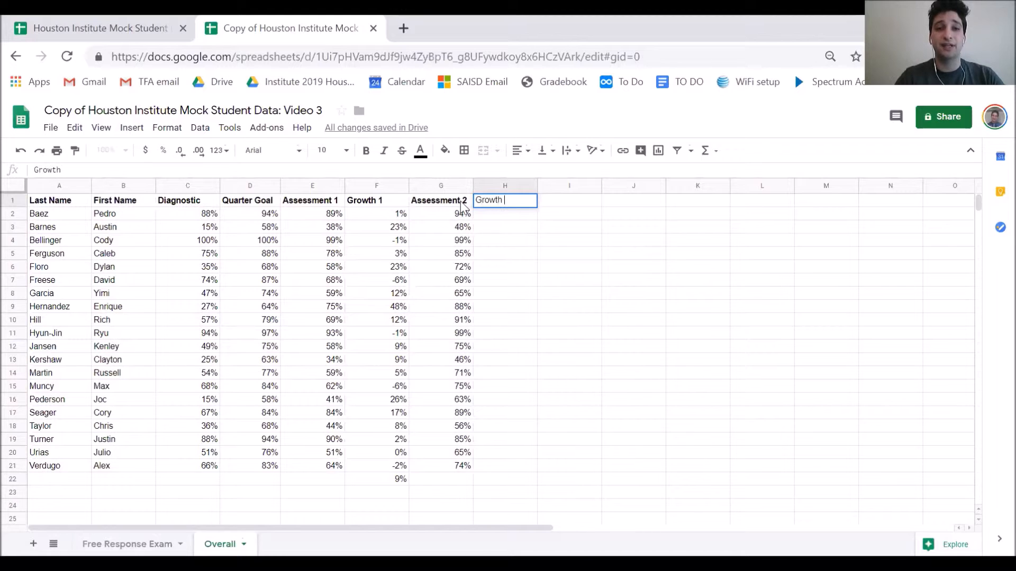
pyautogui.write('2')
pyautogui.press('Return')
pyautogui.click(487, 202)
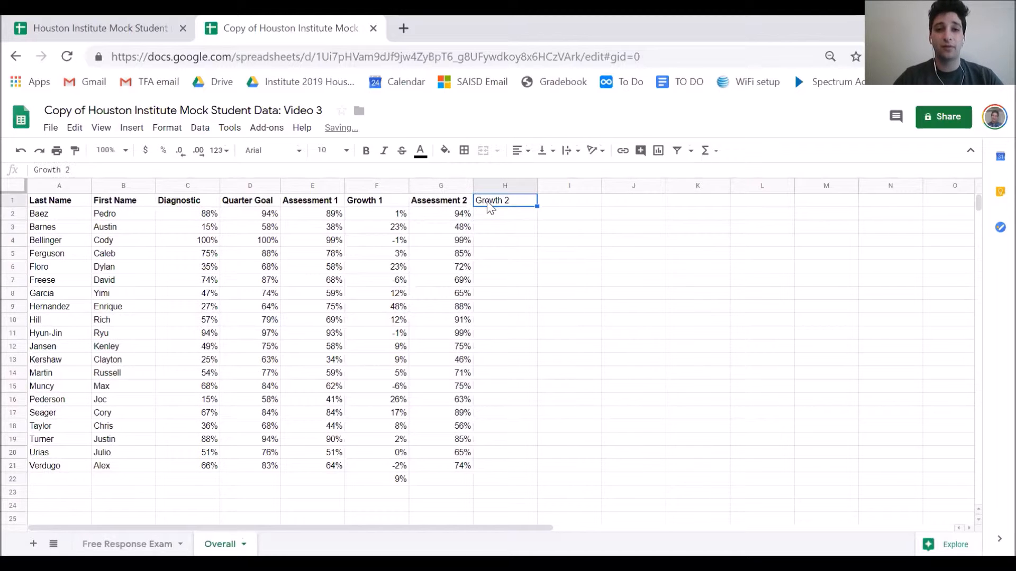
pyautogui.hotkey('ctrl', 'b')
# Enter =G2-C2 in H2 and fill it down to H21
pyautogui.click(490, 216)
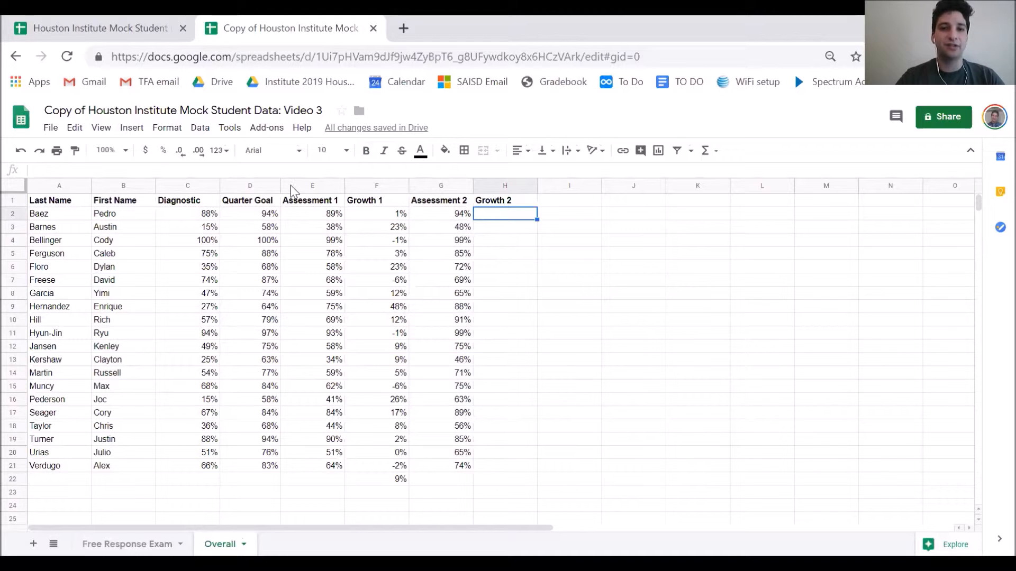
pyautogui.click(269, 172)
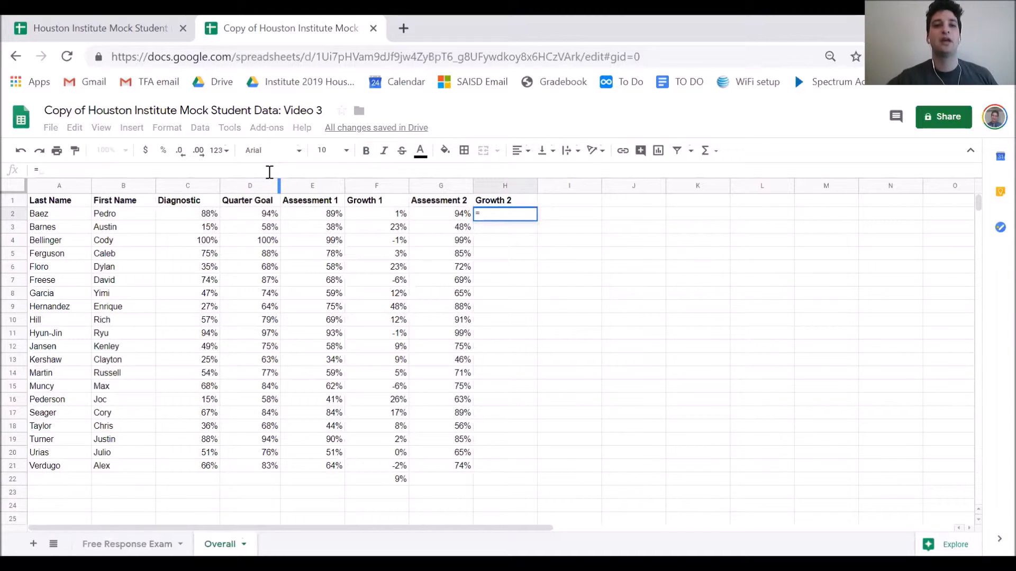
pyautogui.click(447, 214)
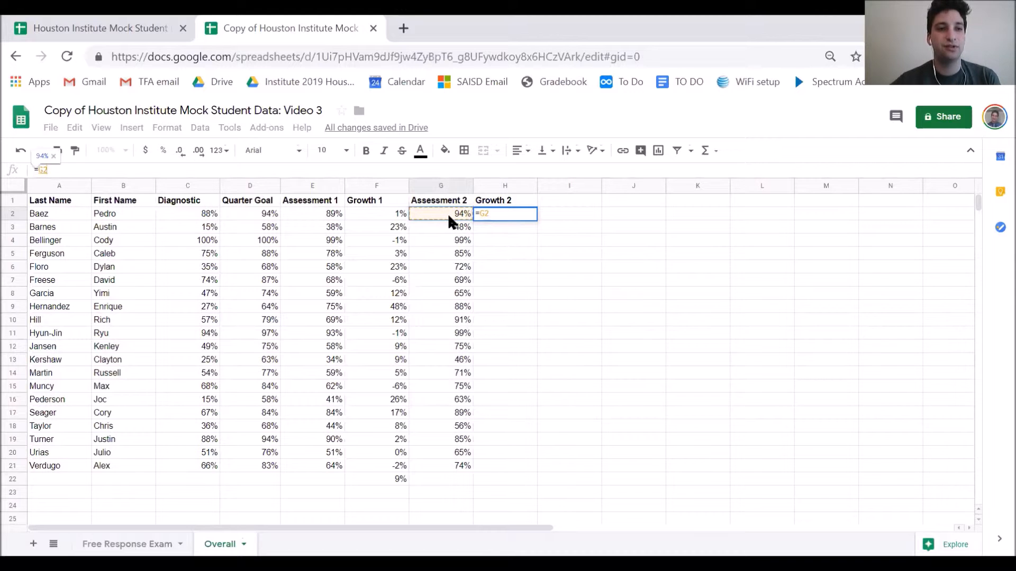
pyautogui.write('-')
pyautogui.click(205, 216)
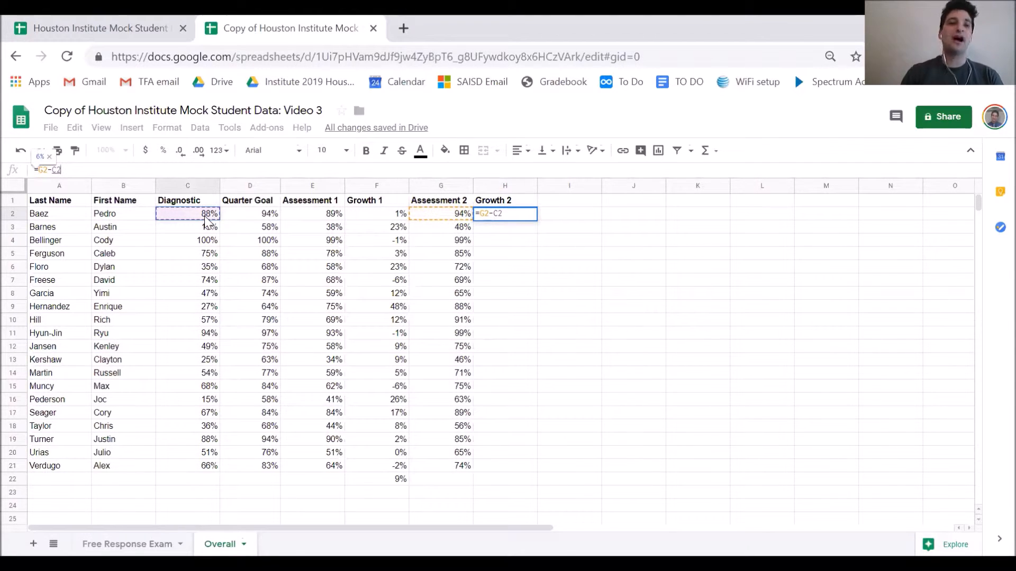
pyautogui.press('Return')
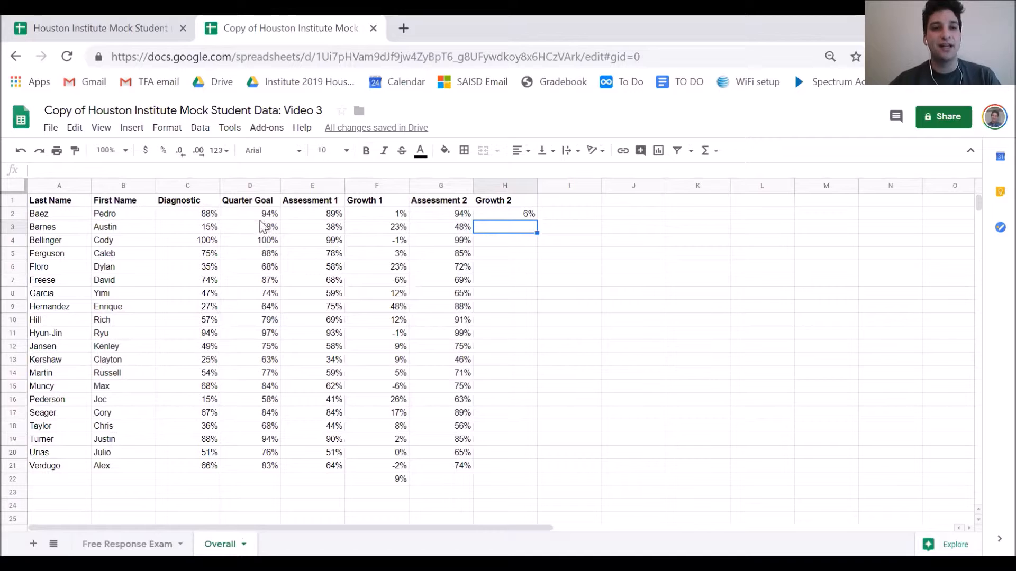
pyautogui.click(516, 213)
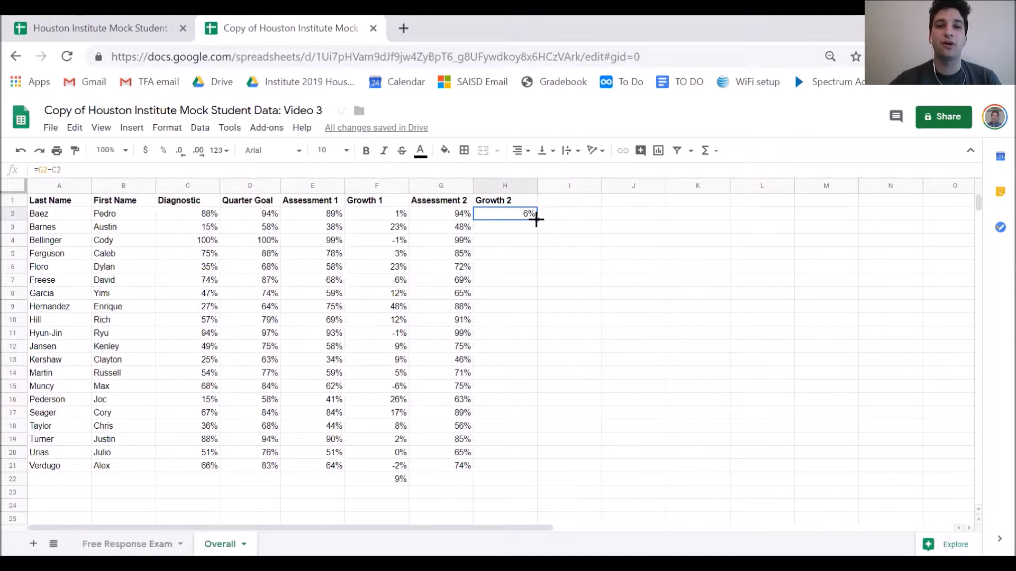
pyautogui.moveTo(536, 219); pyautogui.dragTo(518, 471)
pyautogui.click(578, 444)
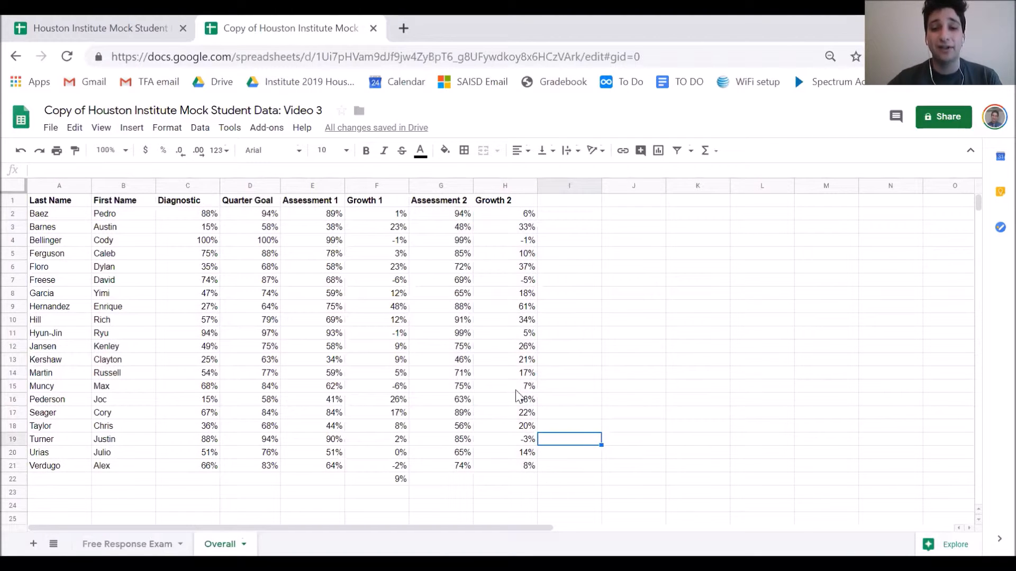
pyautogui.click(518, 481)
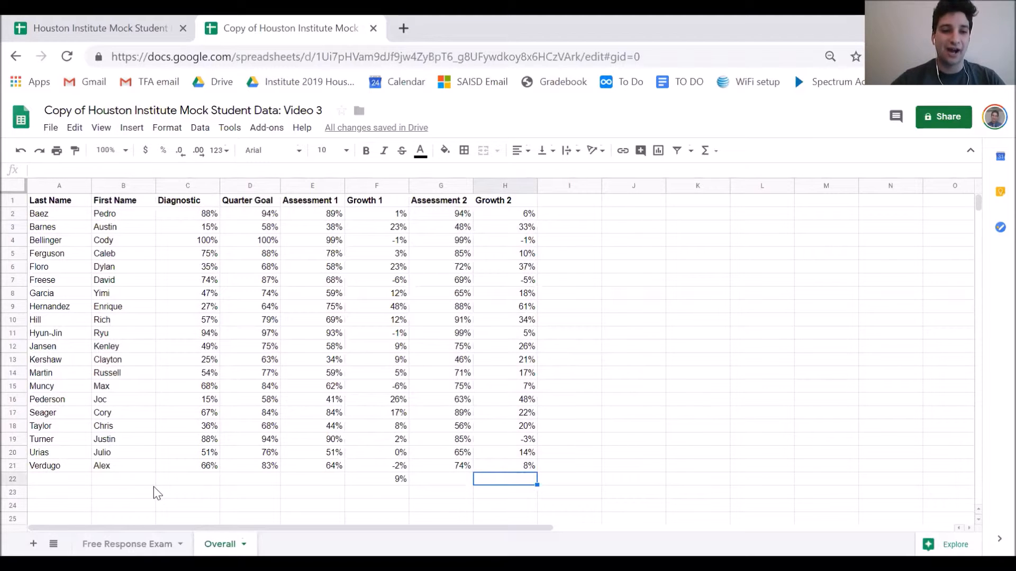
# Enter =AVERAGE(H2:H21) in H22 and bold the 19% result
pyautogui.click(116, 169)
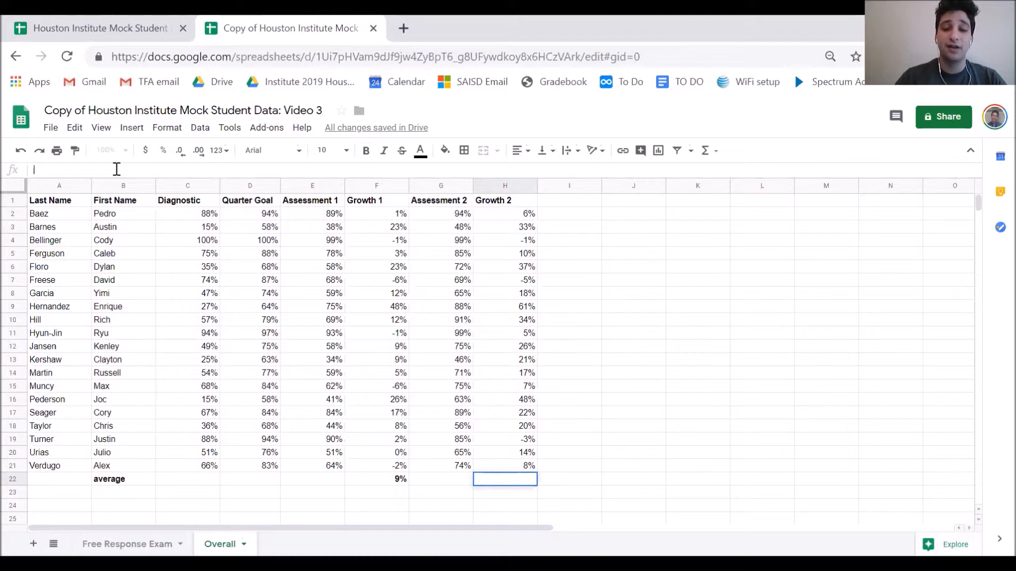
pyautogui.write('=')
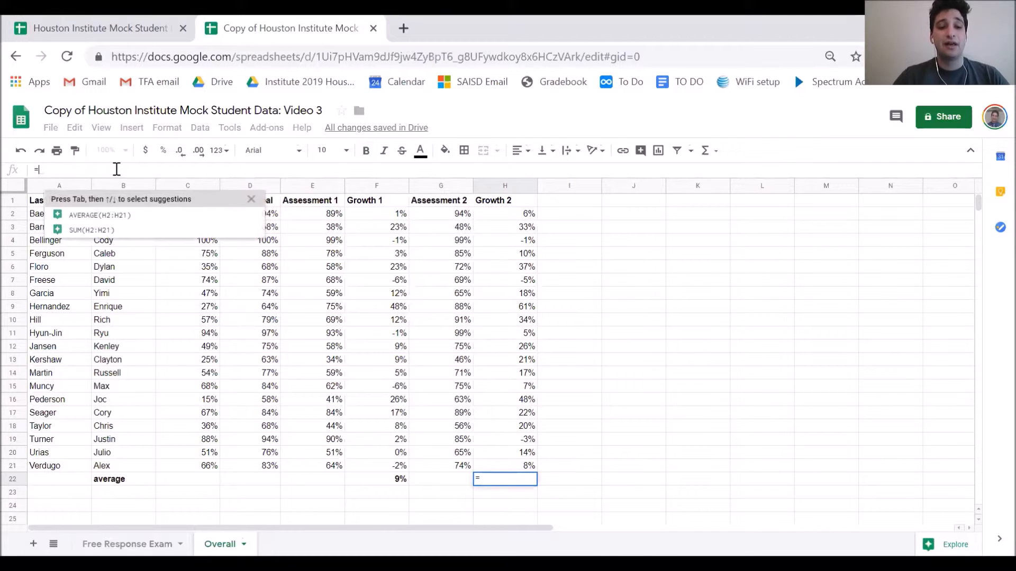
pyautogui.write('AVERAGE(')
pyautogui.moveTo(515, 217); pyautogui.dragTo(517, 462)
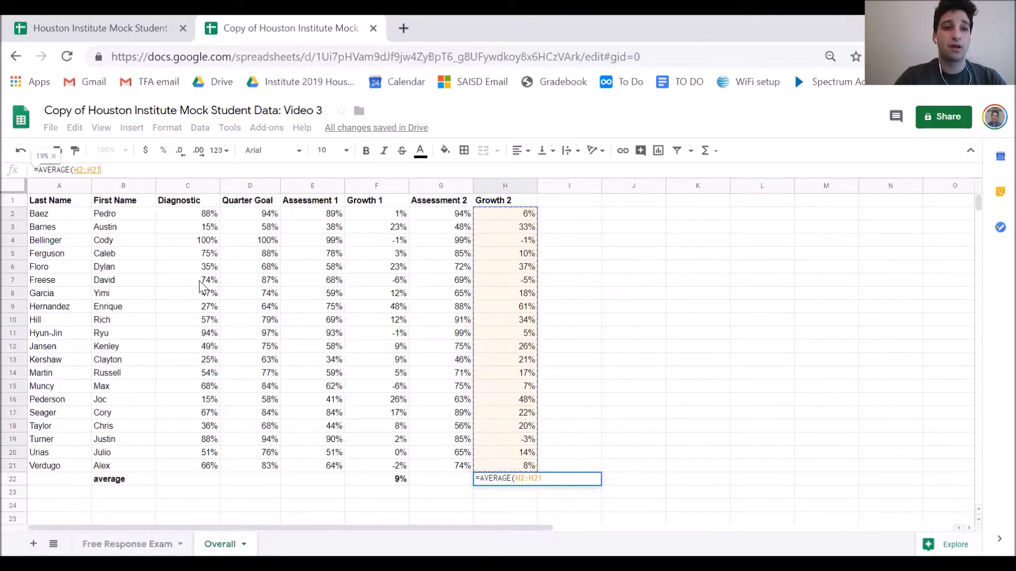
pyautogui.write(')')
pyautogui.press('Return')
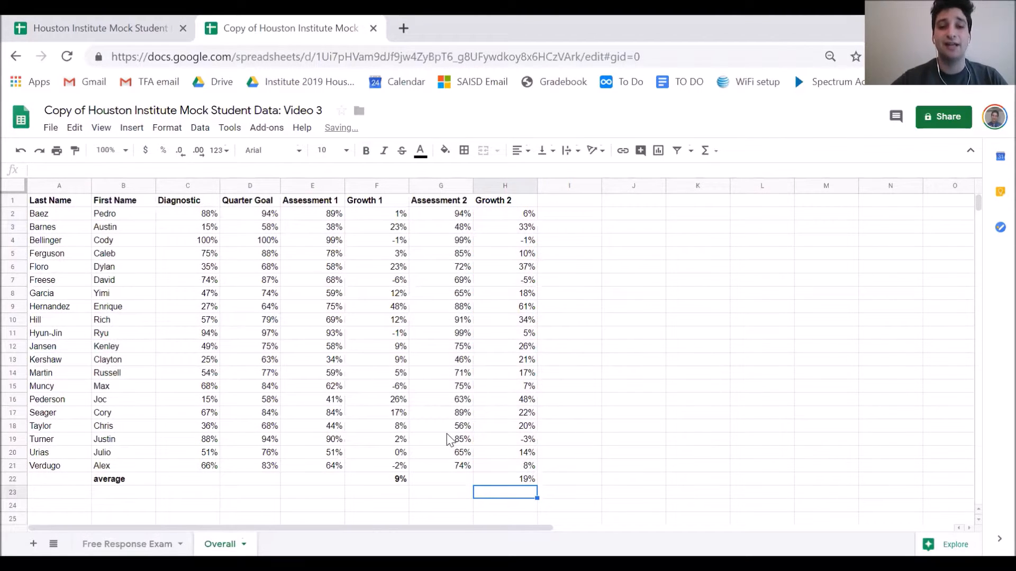
pyautogui.click(491, 480)
pyautogui.hotkey('ctrl', 'b')
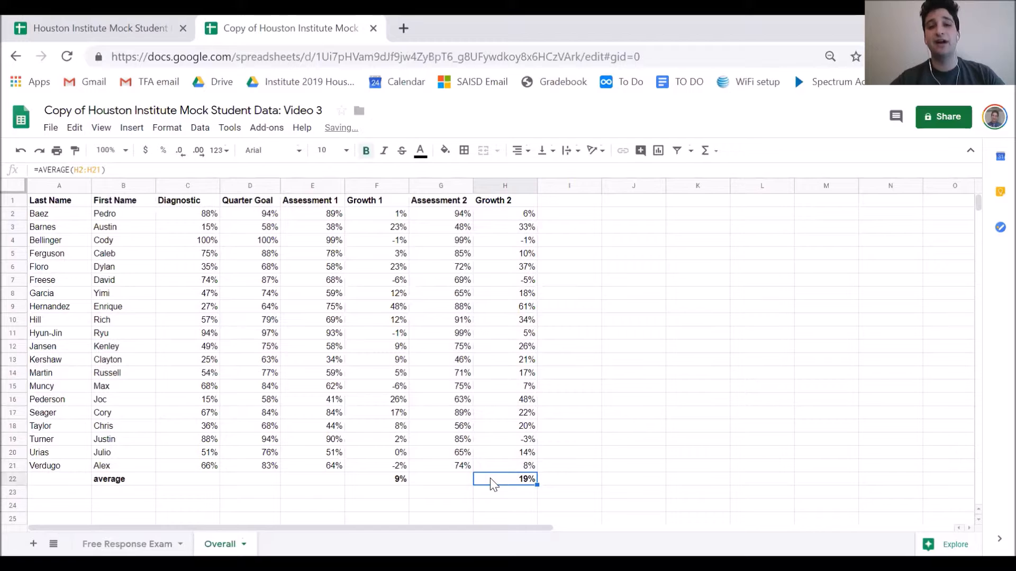
pyautogui.click(576, 455)
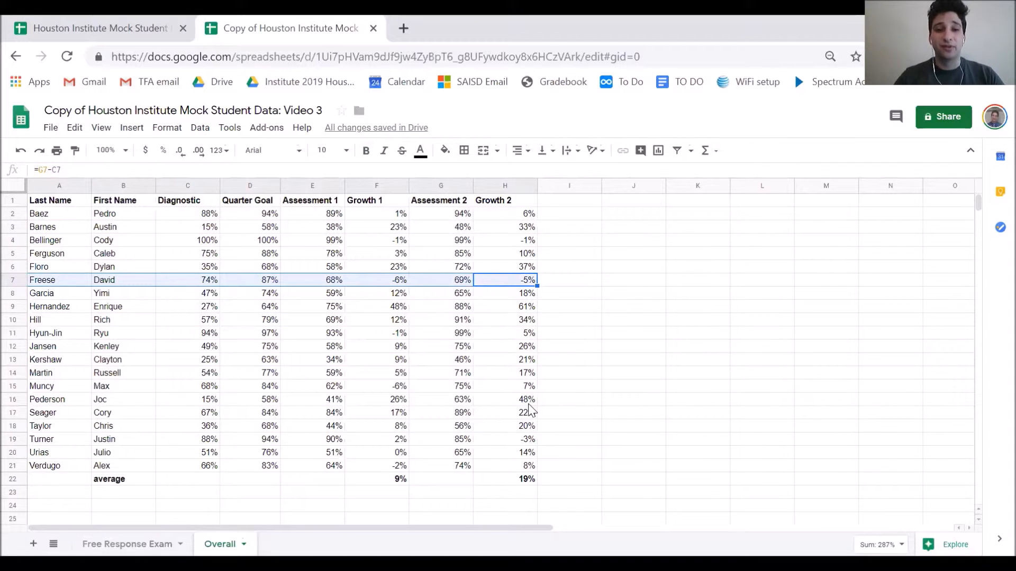
pyautogui.moveTo(528, 405); pyautogui.dragTo(50, 403)
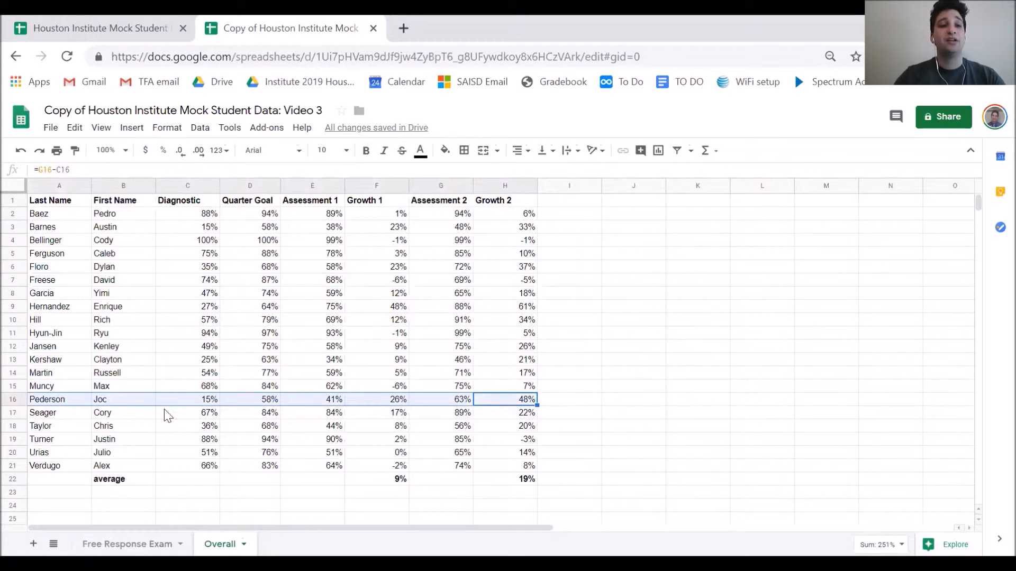
pyautogui.click(450, 406)
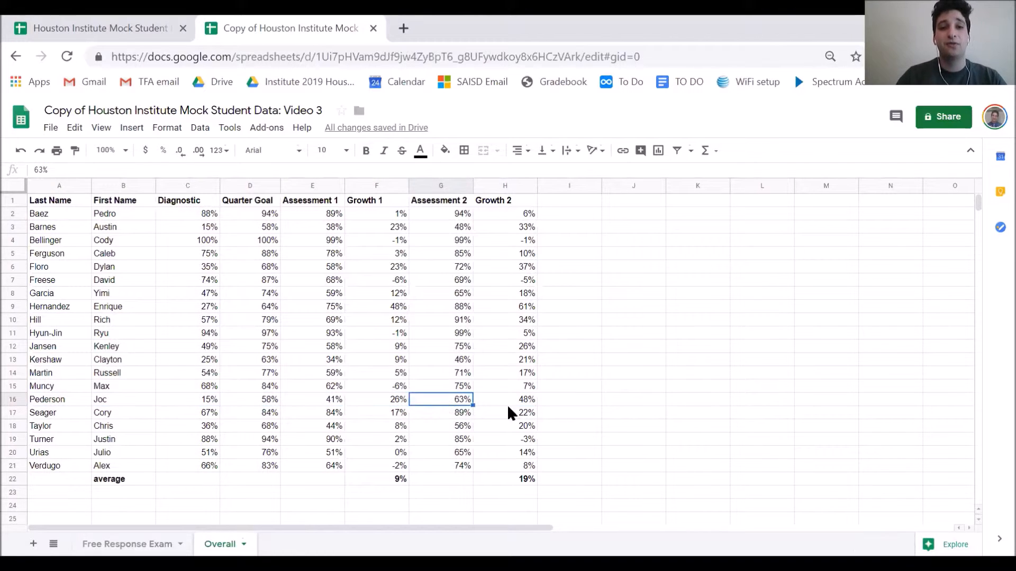
pyautogui.moveTo(502, 401); pyautogui.dragTo(138, 401)
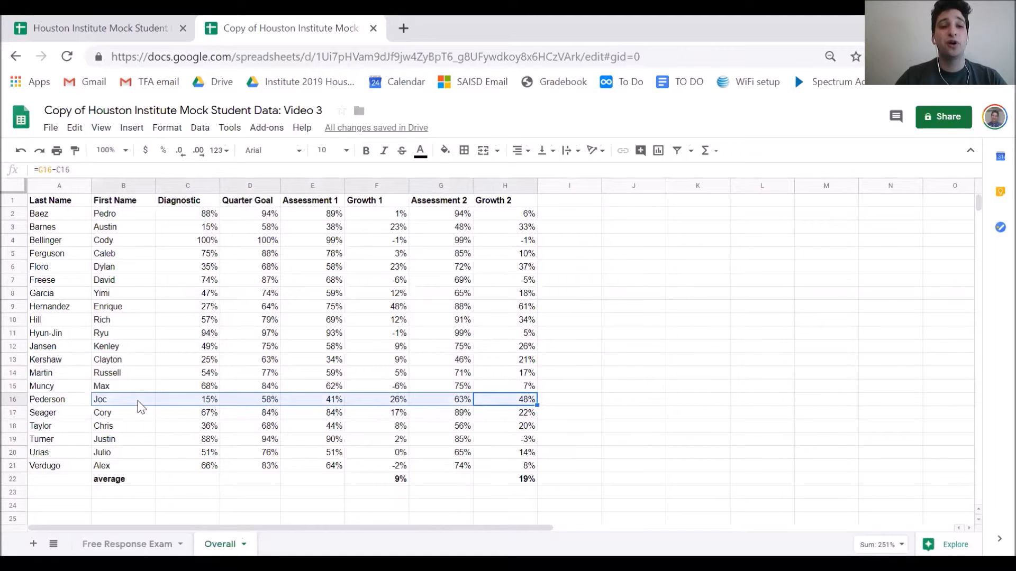
pyautogui.click(444, 406)
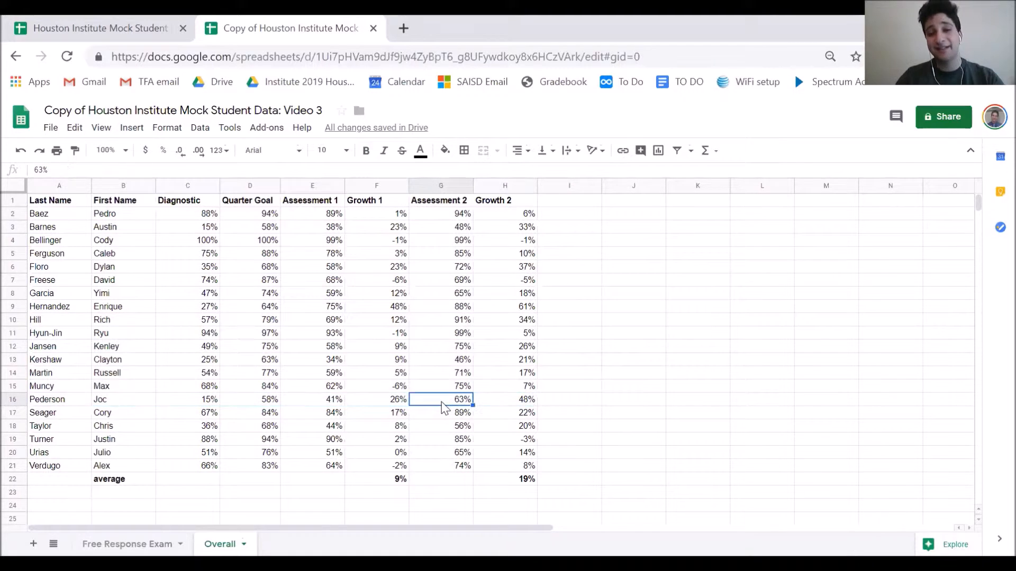
pyautogui.click(514, 401)
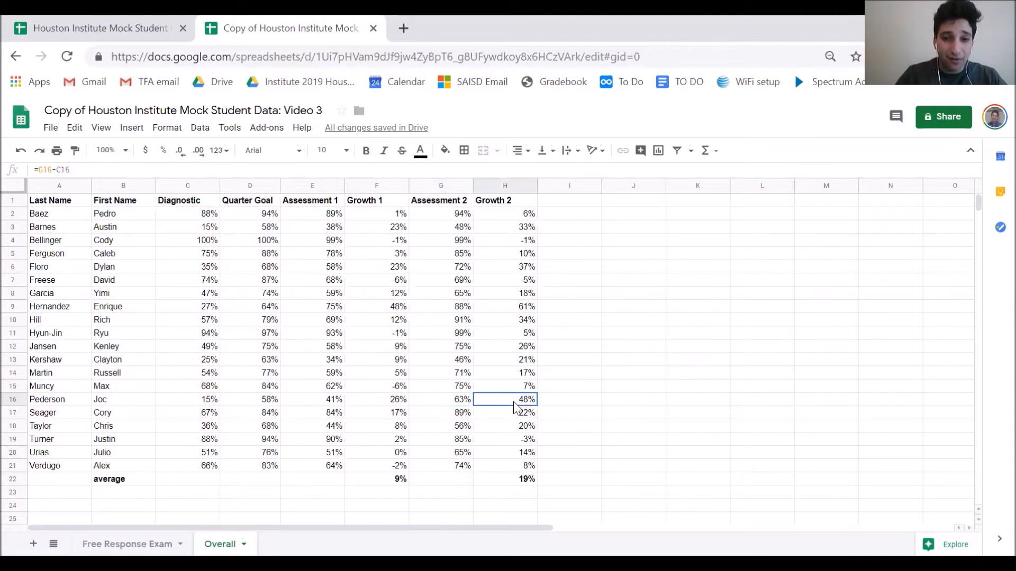
pyautogui.moveTo(456, 401); pyautogui.dragTo(224, 397)
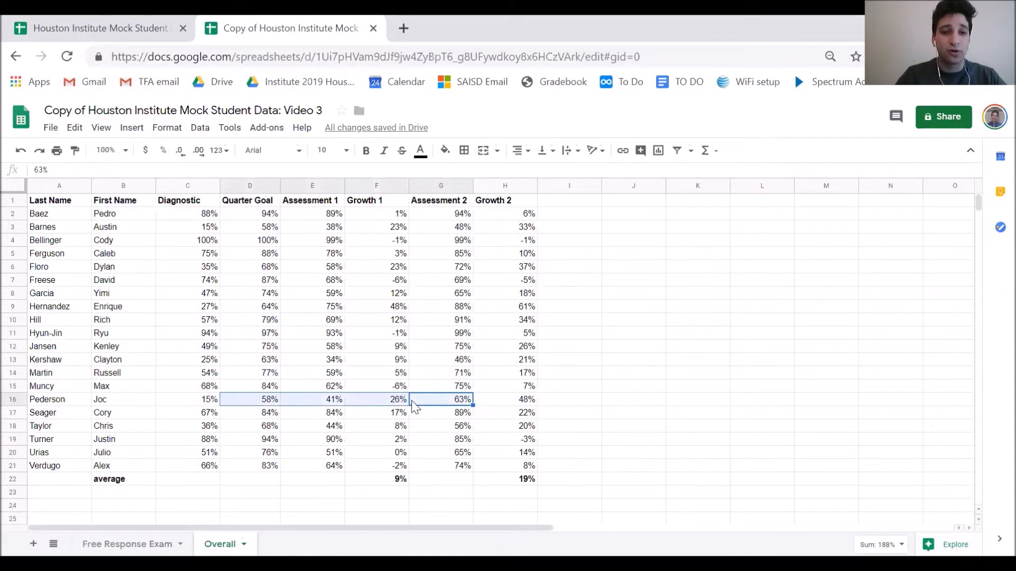
pyautogui.click(439, 398)
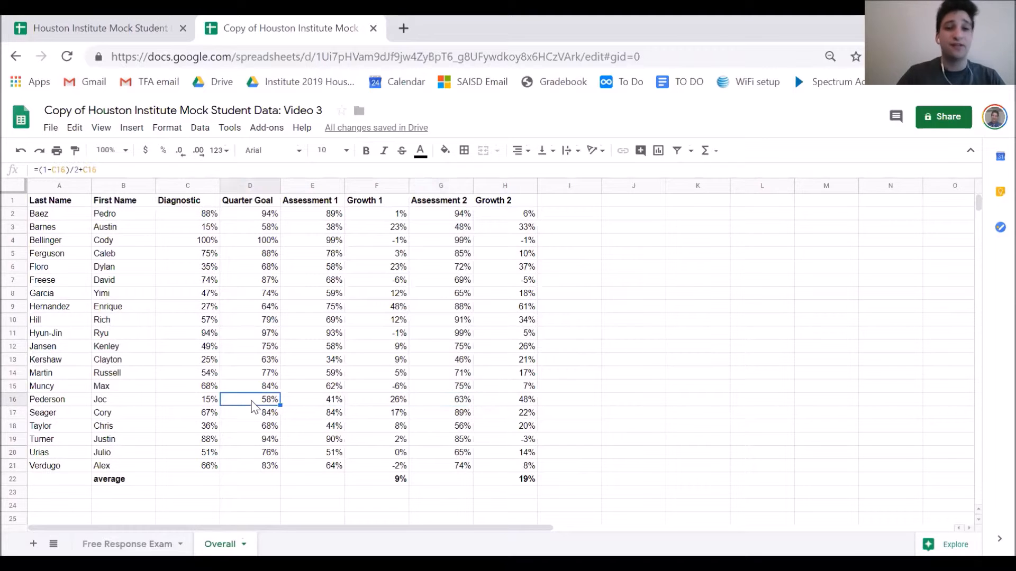
pyautogui.click(564, 205)
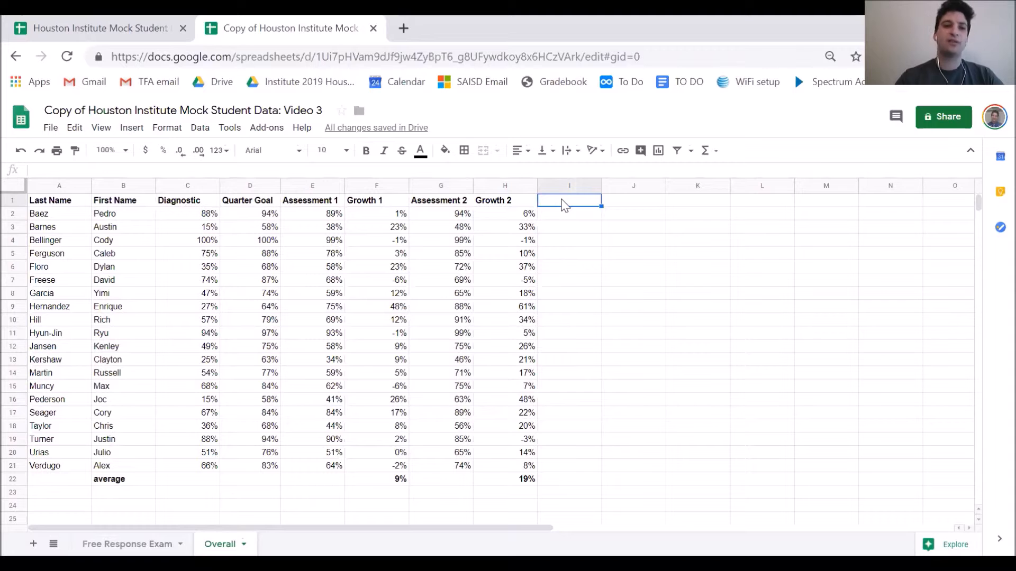
# Head column I with 'Meet / Not meet'
pyautogui.write('Meet / Not meet')
pyautogui.click(573, 259)
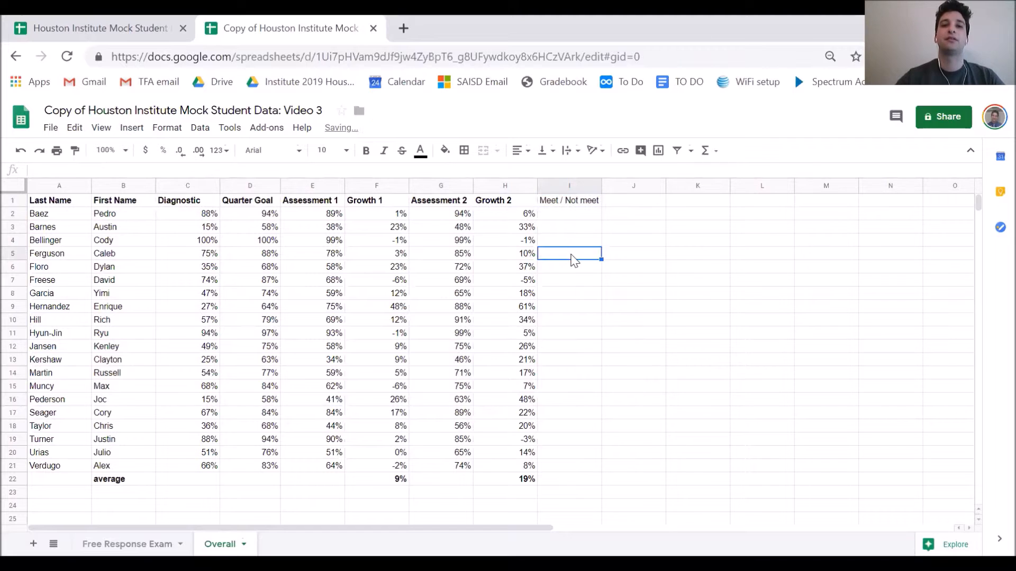
pyautogui.click(549, 218)
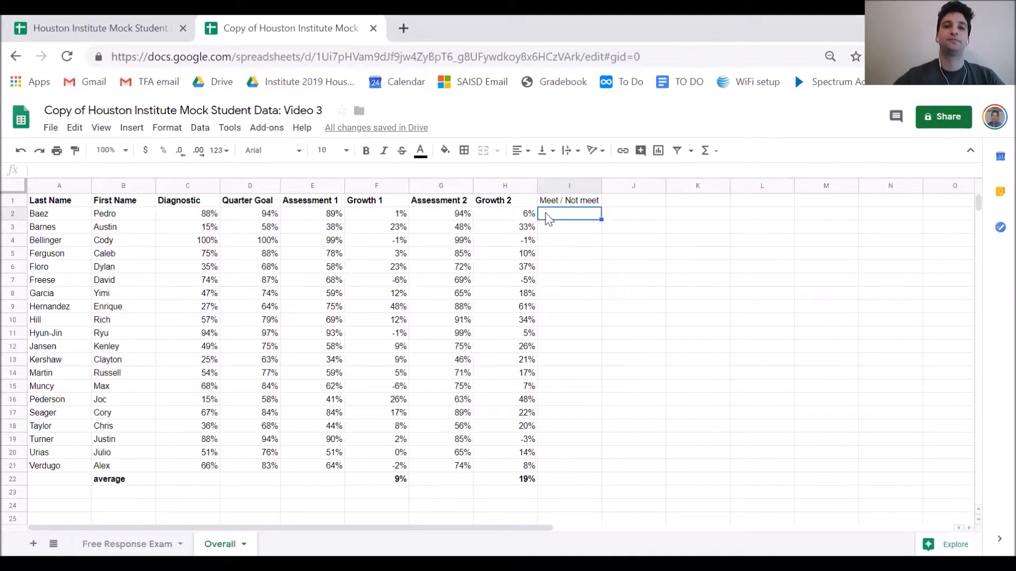
# Enter =IF(G2>=D2,"MET","NOT") in I2, which returns MET for the first student
pyautogui.click(275, 169)
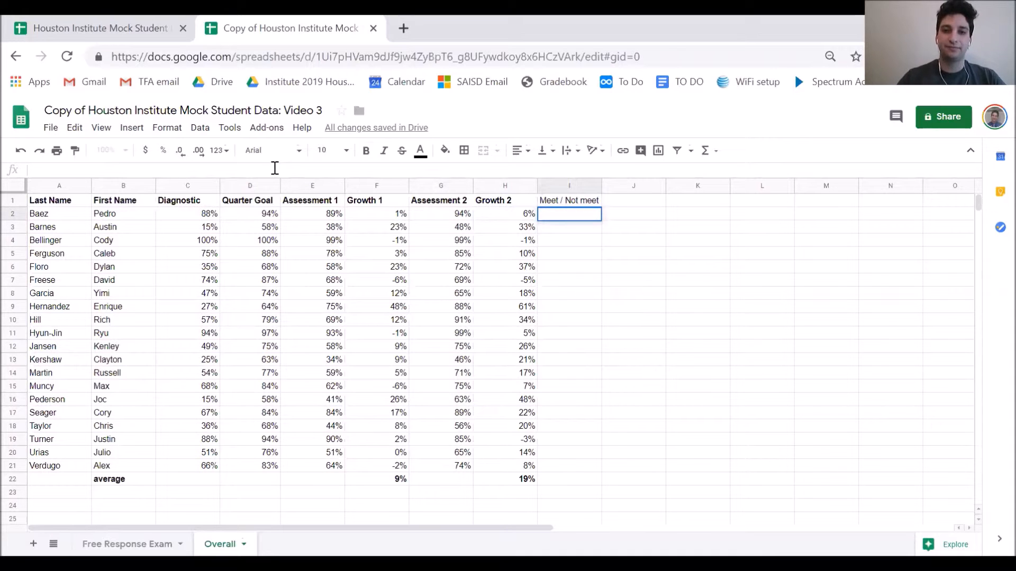
pyautogui.write('=I')
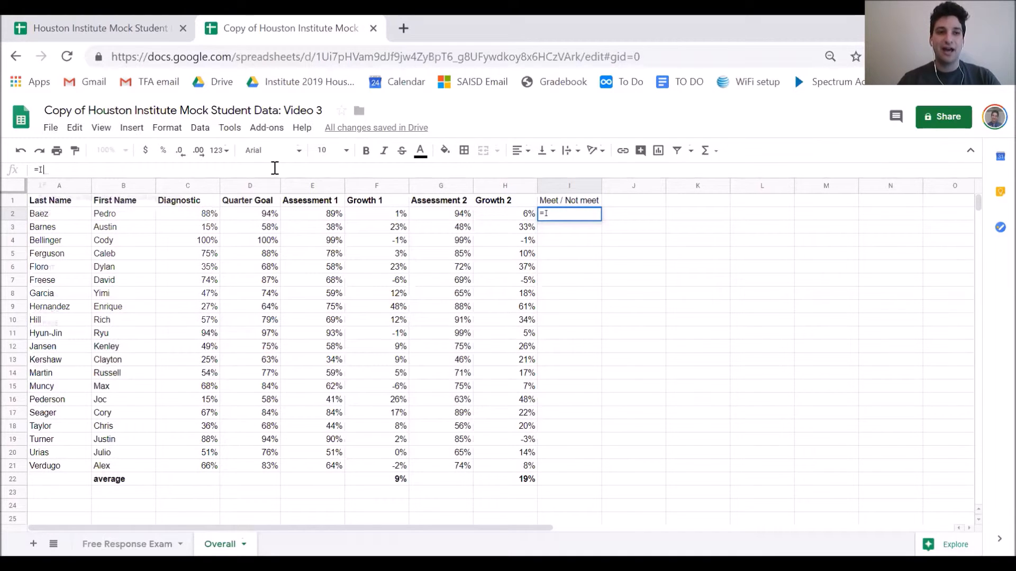
pyautogui.write('F(')
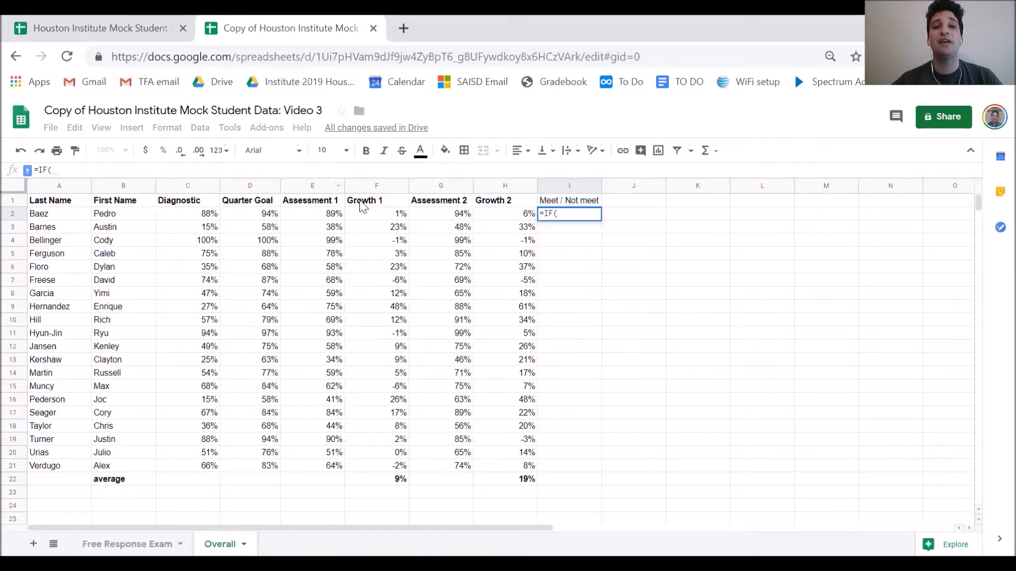
pyautogui.click(437, 214)
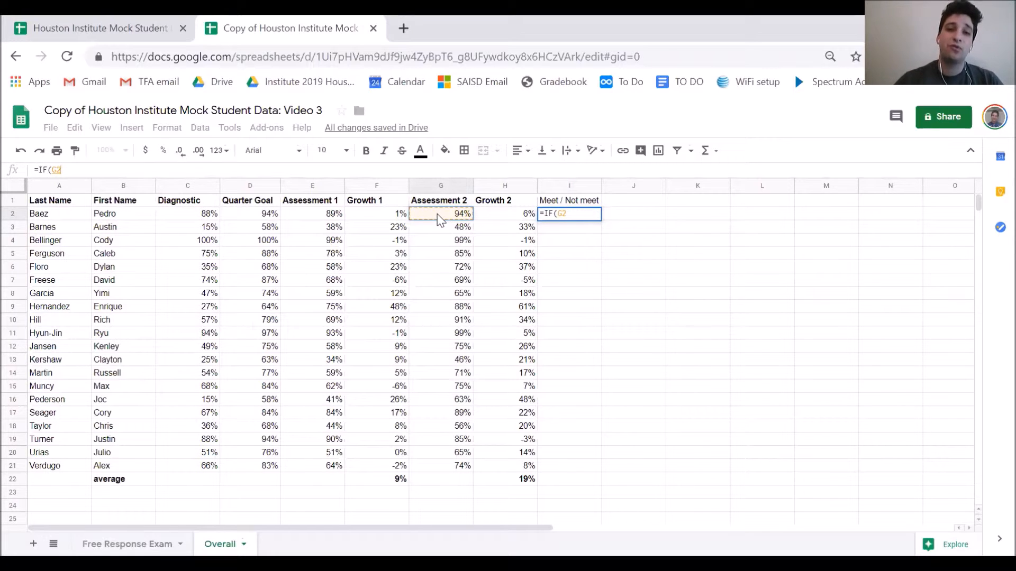
pyautogui.write('>')
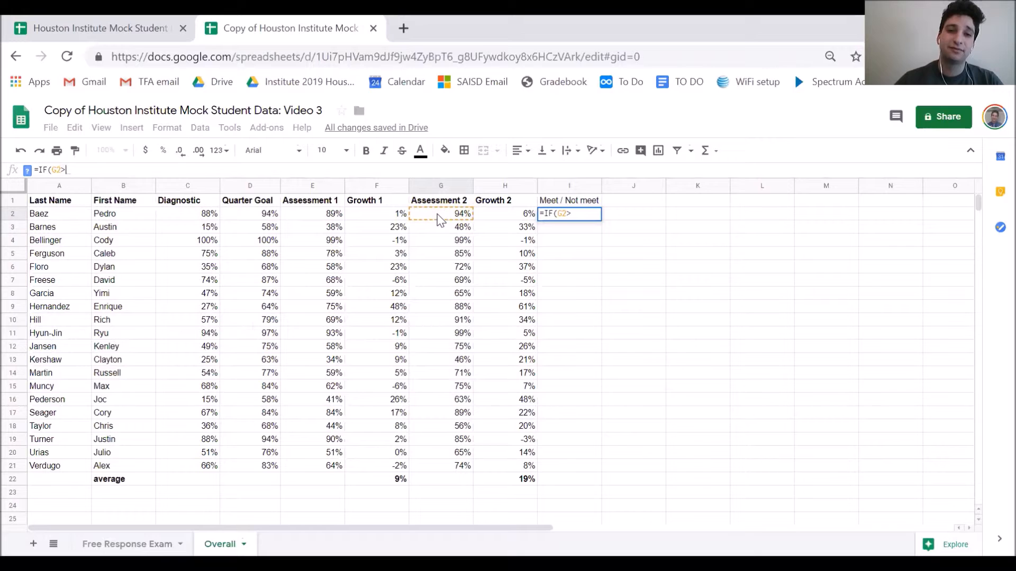
pyautogui.write('=')
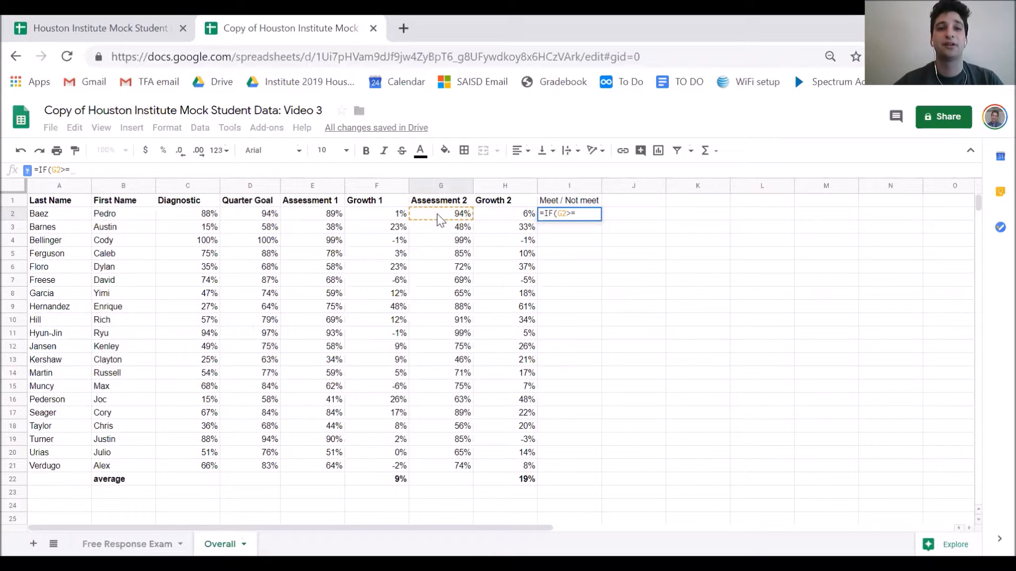
pyautogui.click(254, 217)
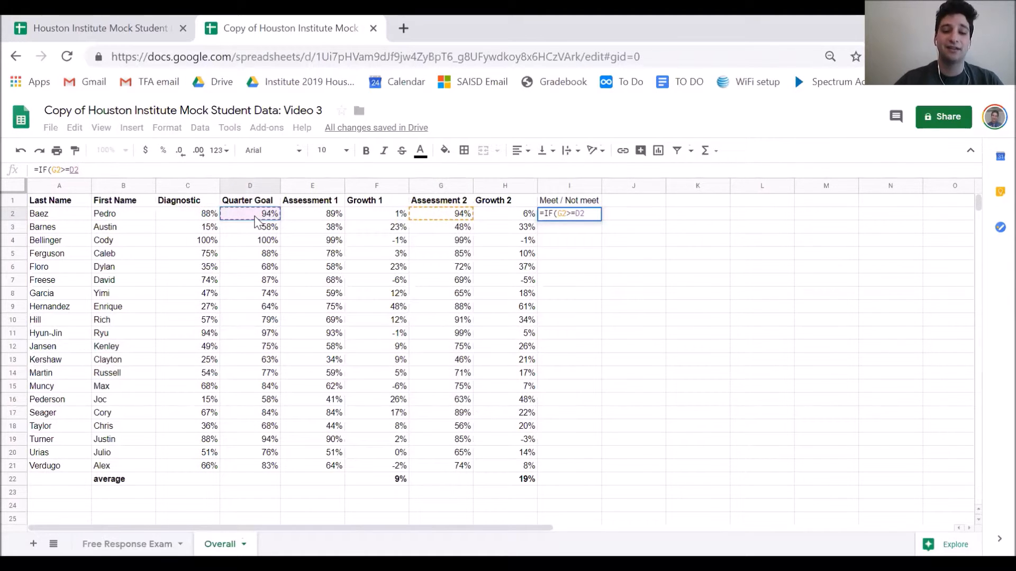
pyautogui.write(',')
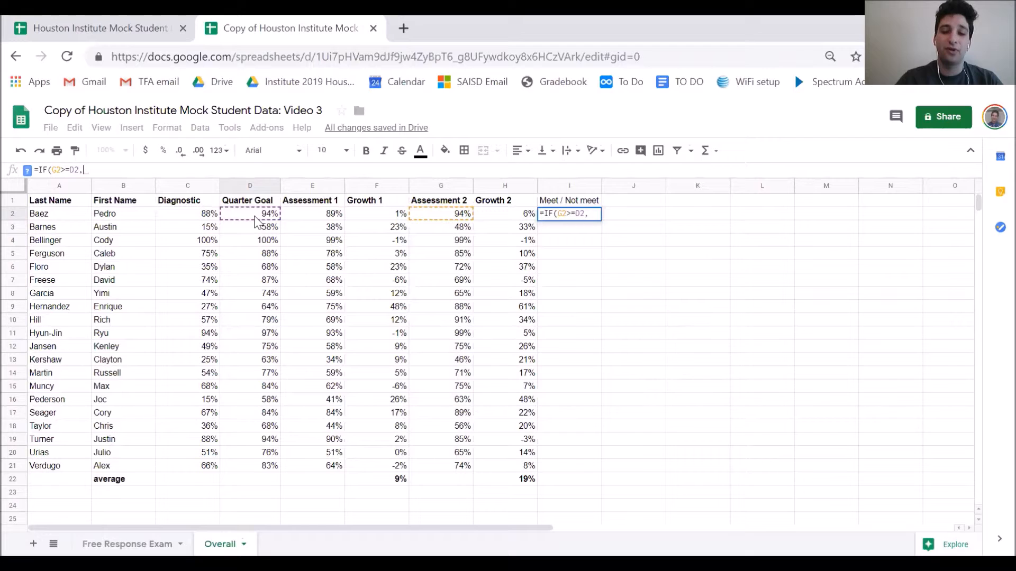
pyautogui.write('"MET')
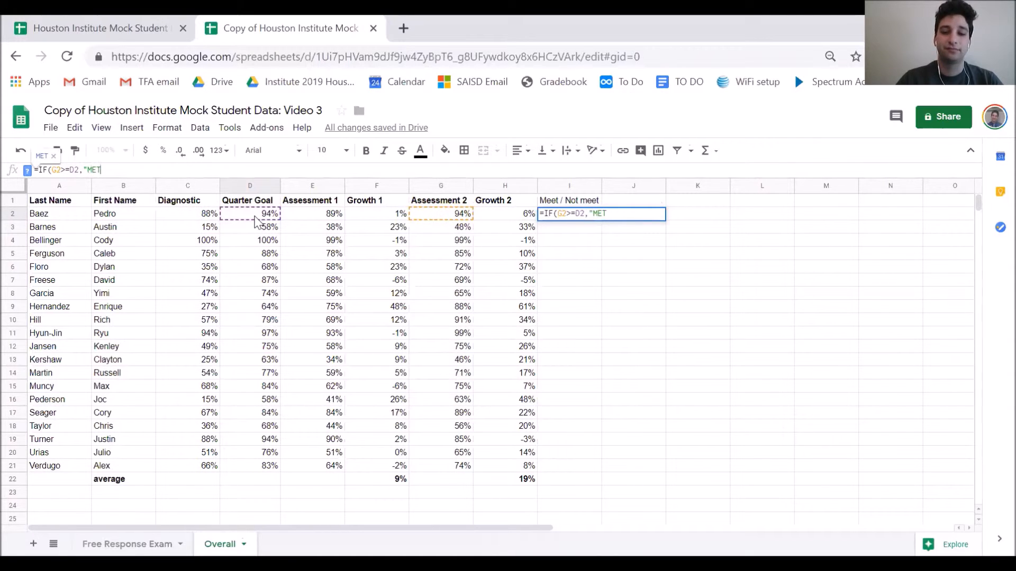
pyautogui.write('"')
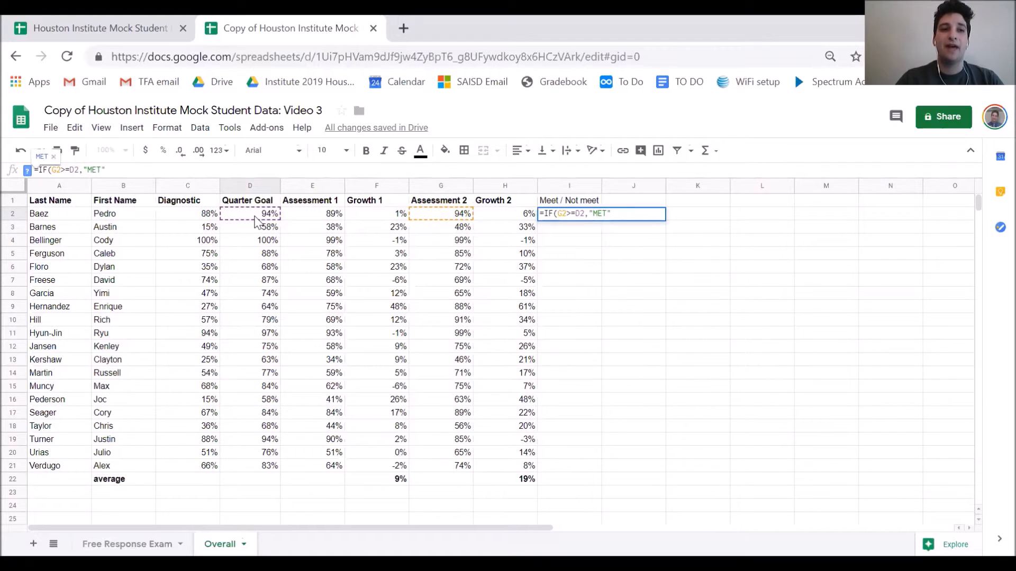
pyautogui.write(',')
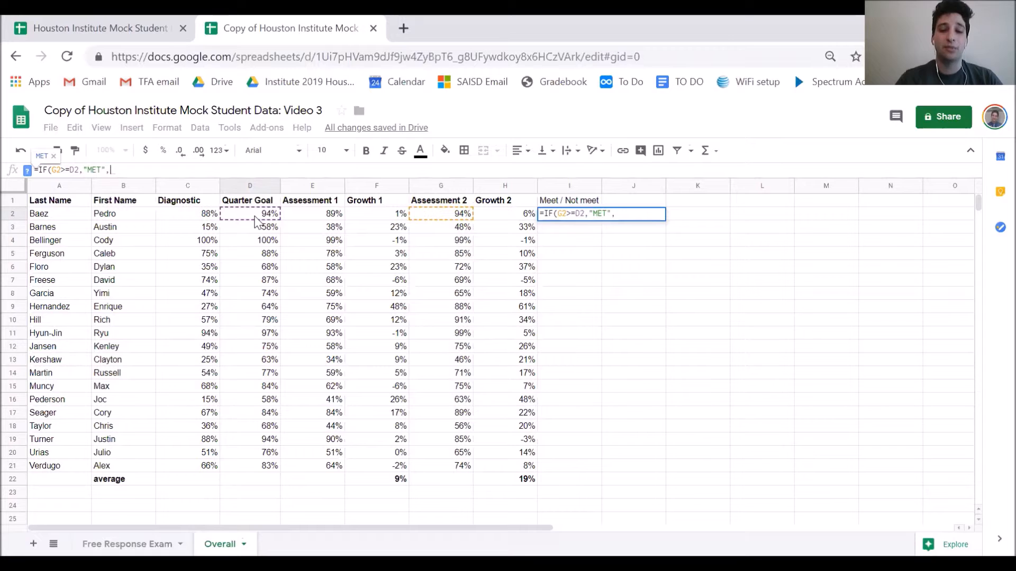
pyautogui.write('"')
pyautogui.write('NO')
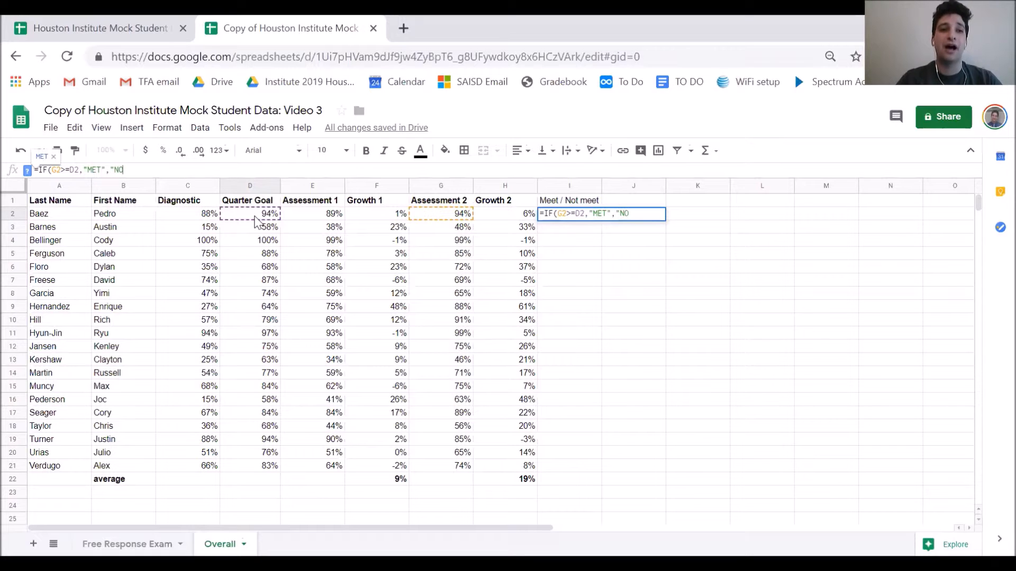
pyautogui.write('T"')
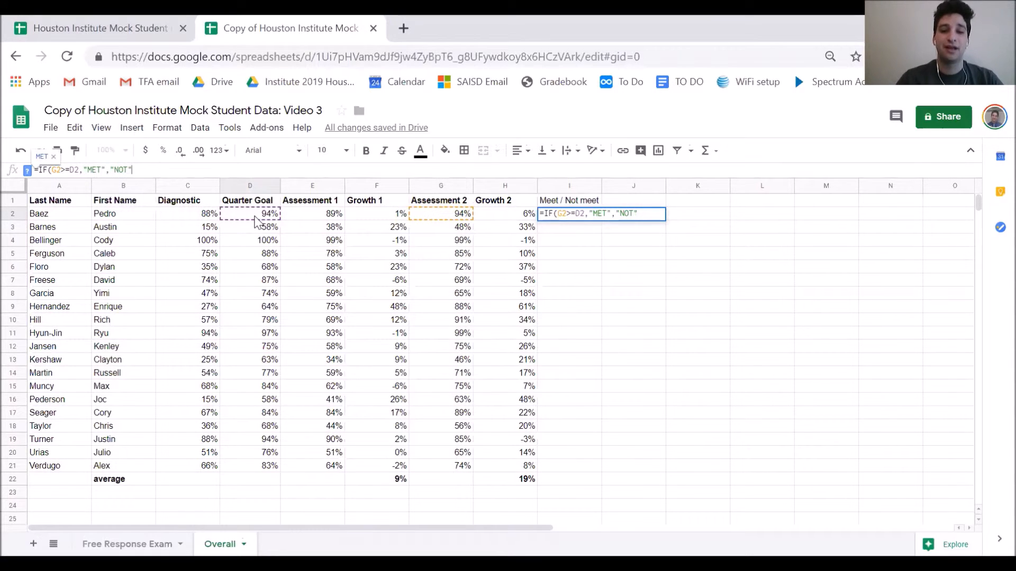
pyautogui.write(')')
pyautogui.press('Return')
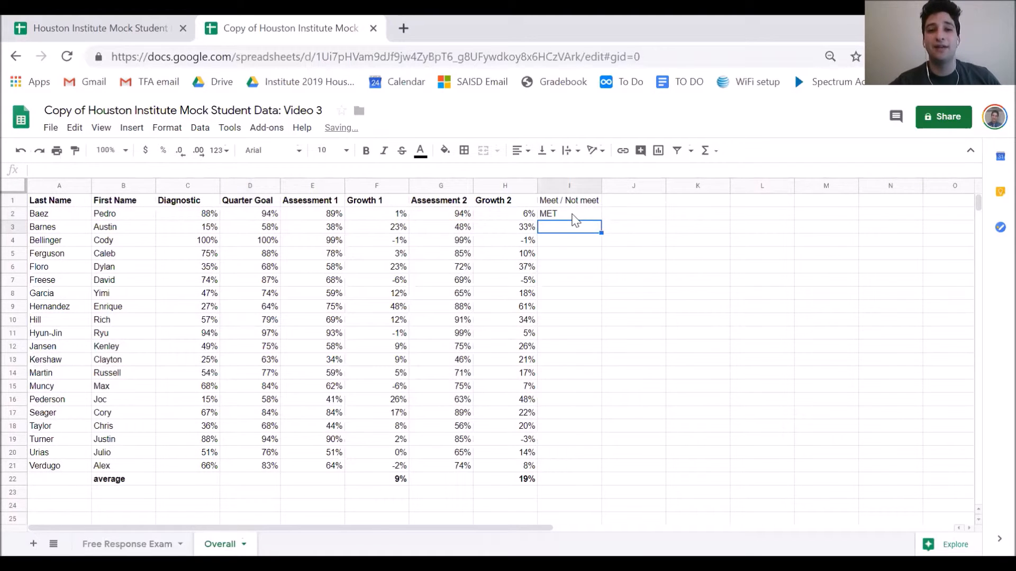
pyautogui.press('Up')
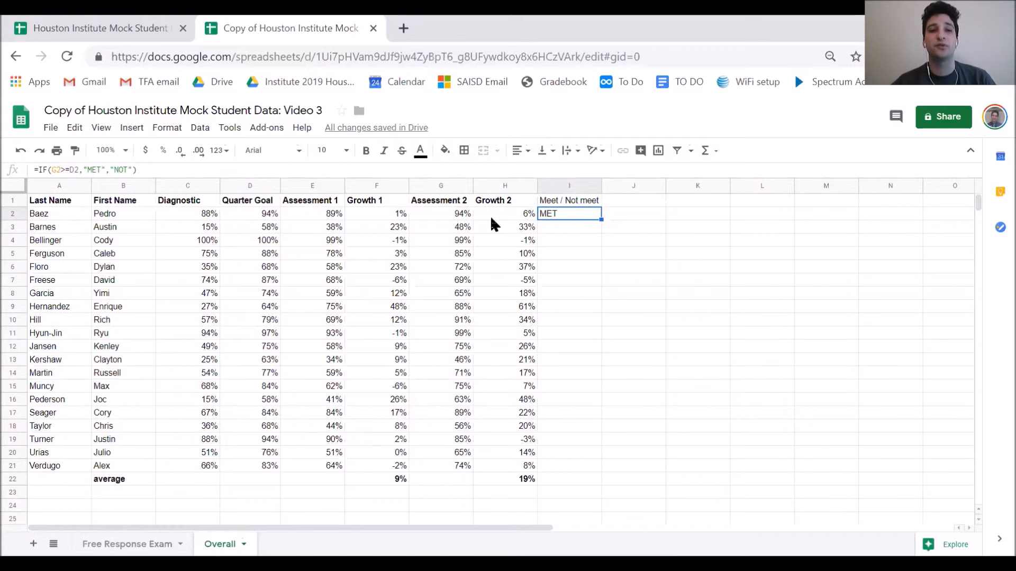
# Fill the MET/NOT formula down to I21, then label K2 'Met' and L2 'Not met'
pyautogui.moveTo(601, 218); pyautogui.dragTo(594, 468)
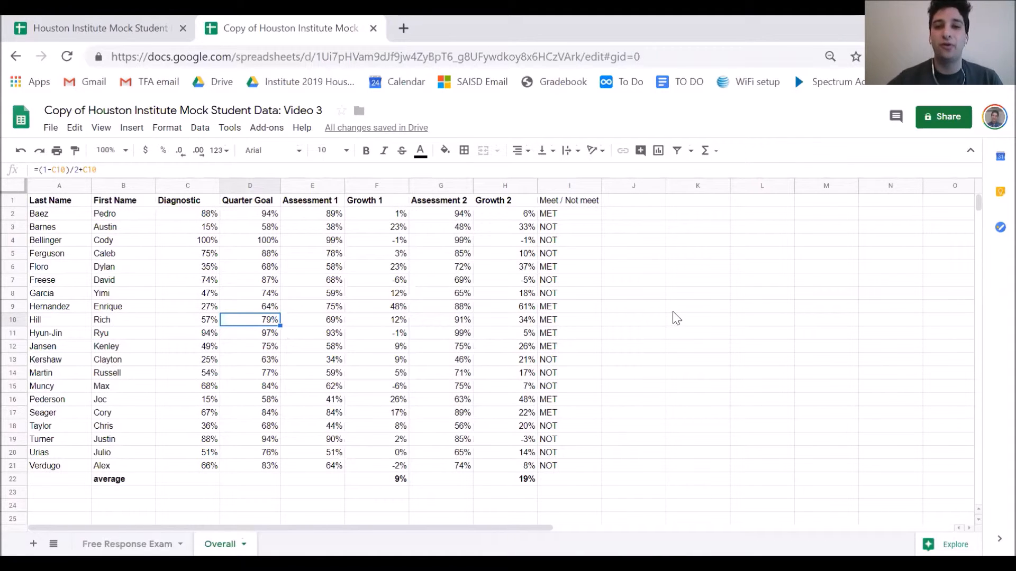
pyautogui.click(697, 215)
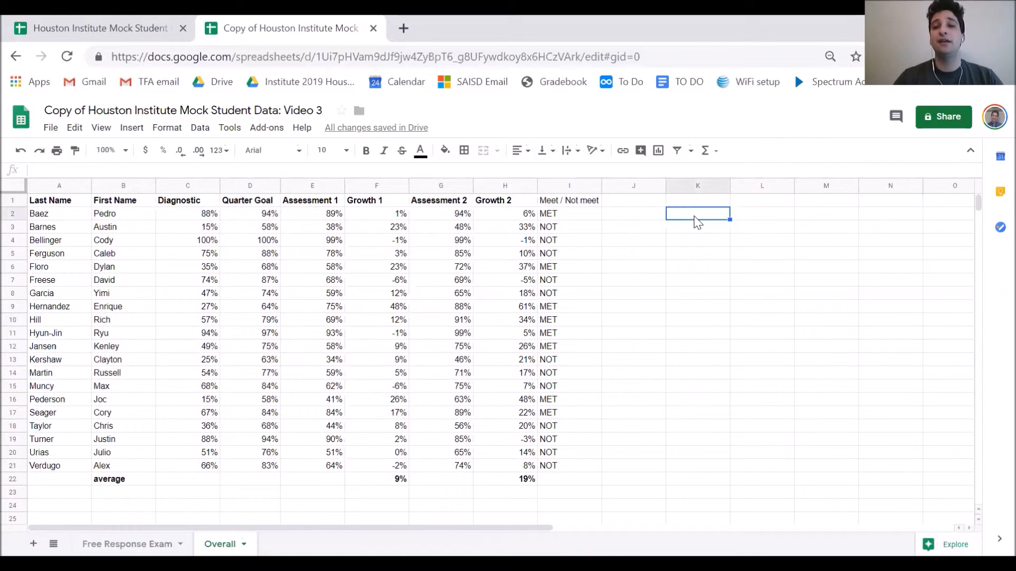
pyautogui.write('ME')
pyautogui.press('BackSpace')
pyautogui.write('et')
pyautogui.click(744, 218)
pyautogui.write('Not met')
pyautogui.click(706, 235)
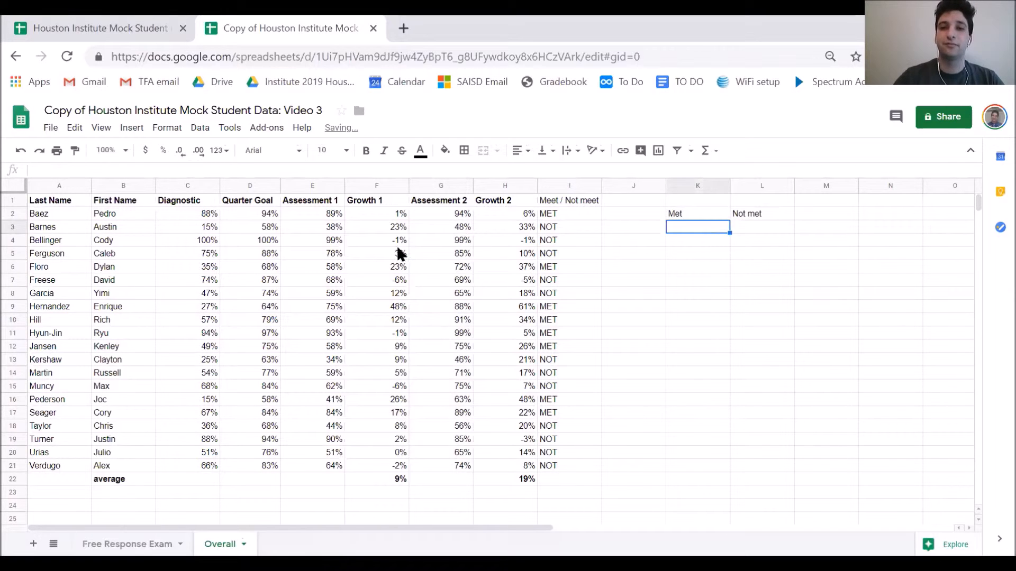
pyautogui.click(253, 170)
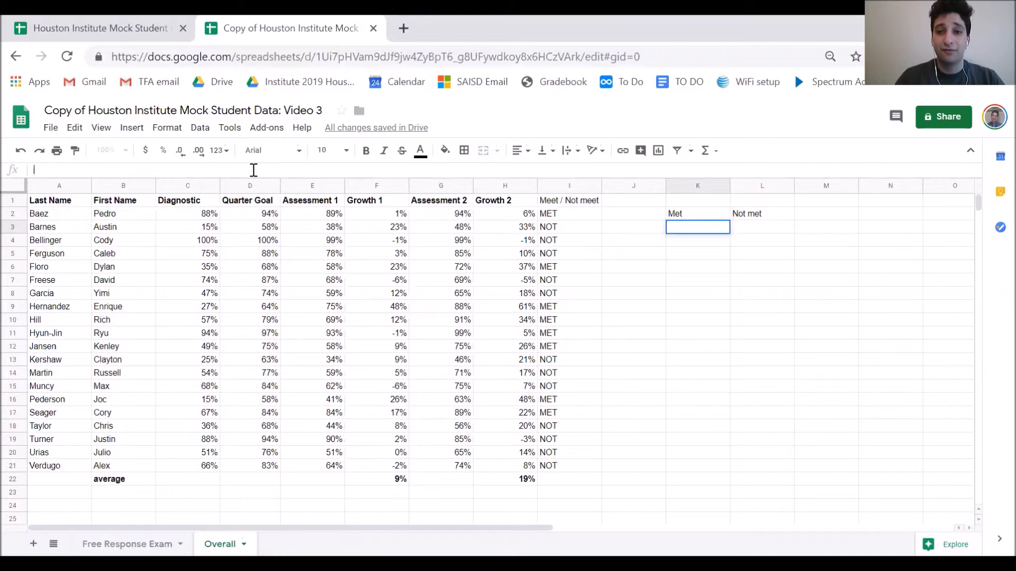
# Enter =COUNTIF(I2:I21,"MET") in K3, which counts 8 students
pyautogui.write('=')
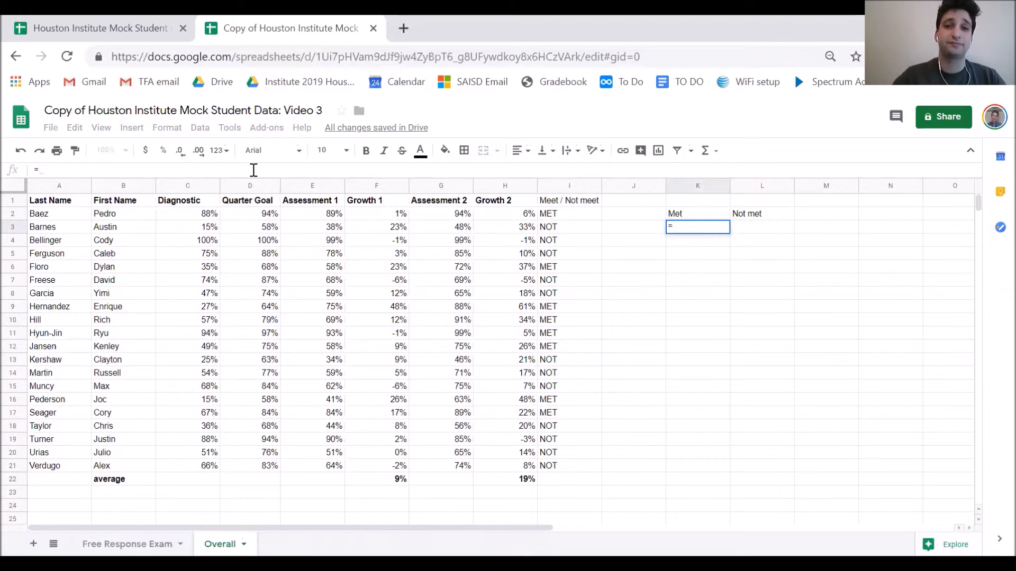
pyautogui.write('C')
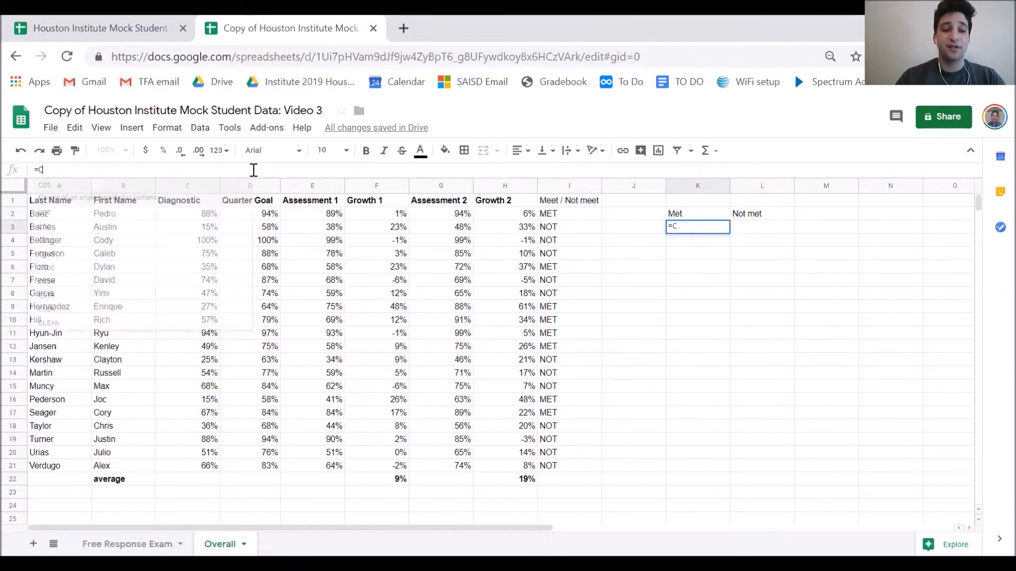
pyautogui.write('OUNTI')
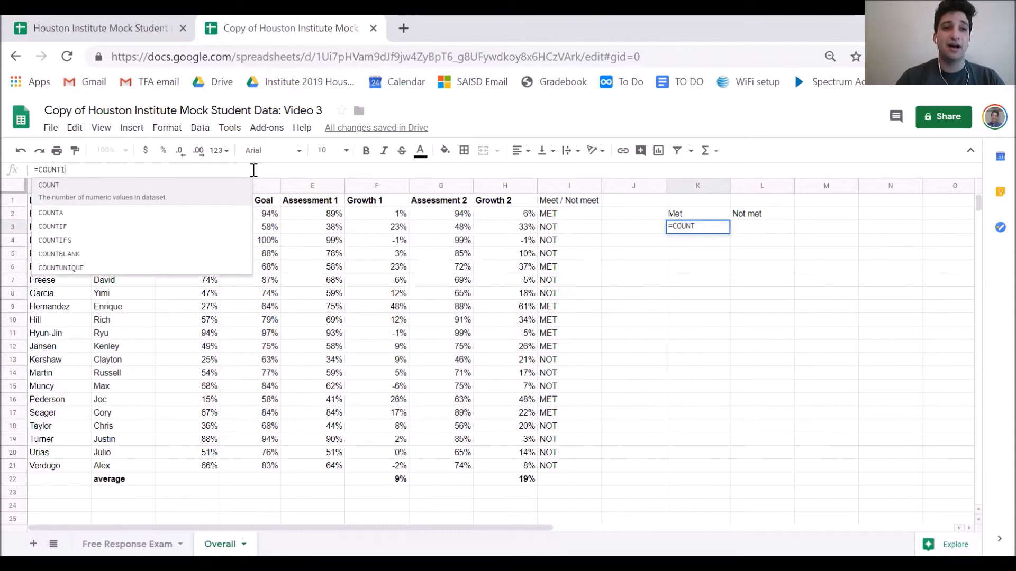
pyautogui.write('F(')
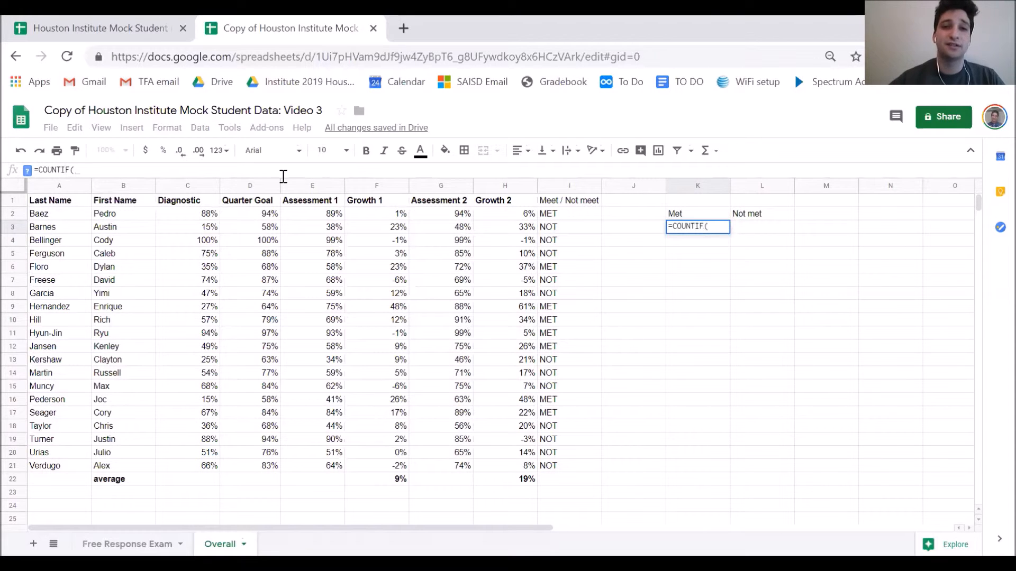
pyautogui.moveTo(564, 214); pyautogui.dragTo(547, 469)
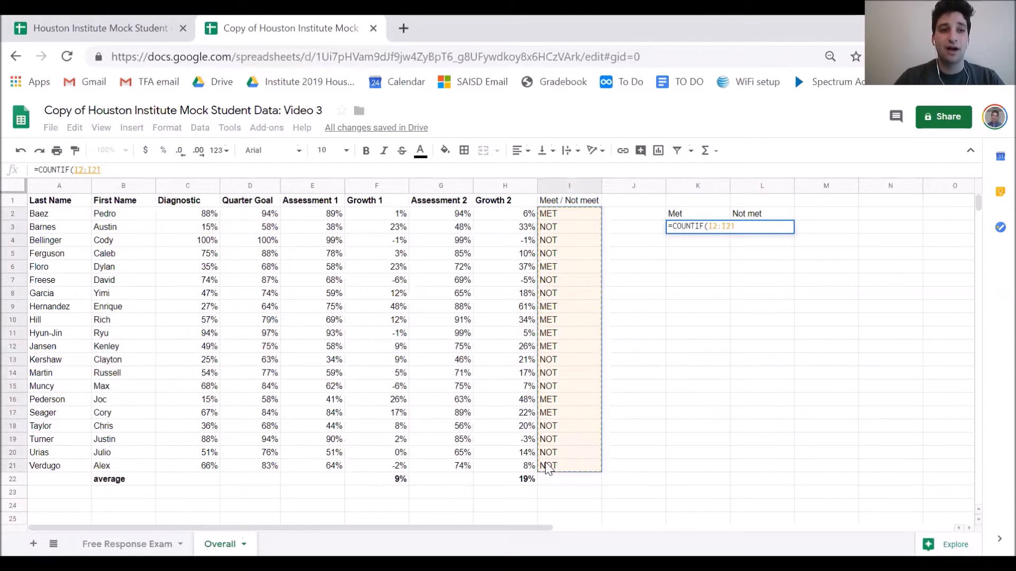
pyautogui.write(',')
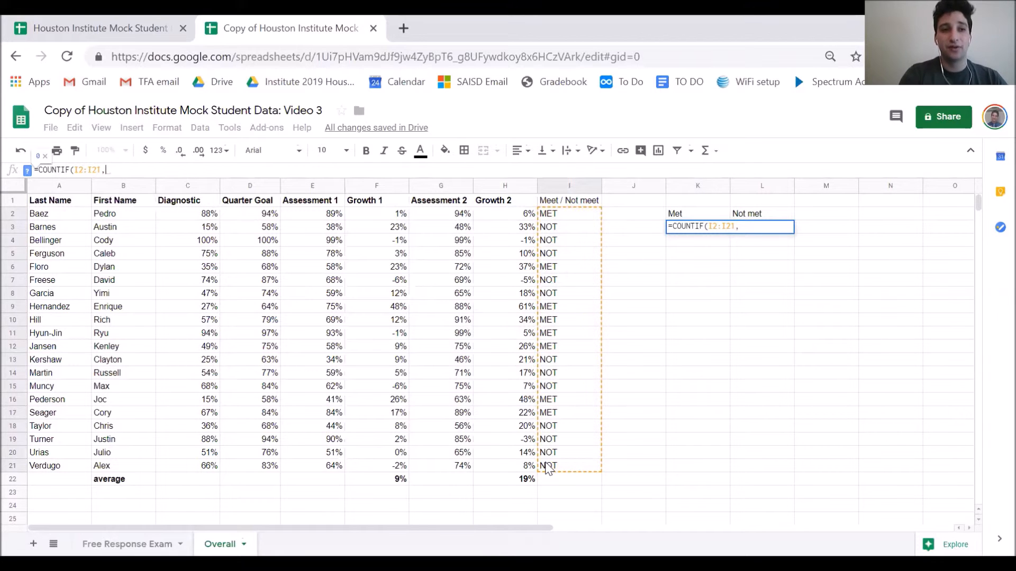
pyautogui.write('"MET')
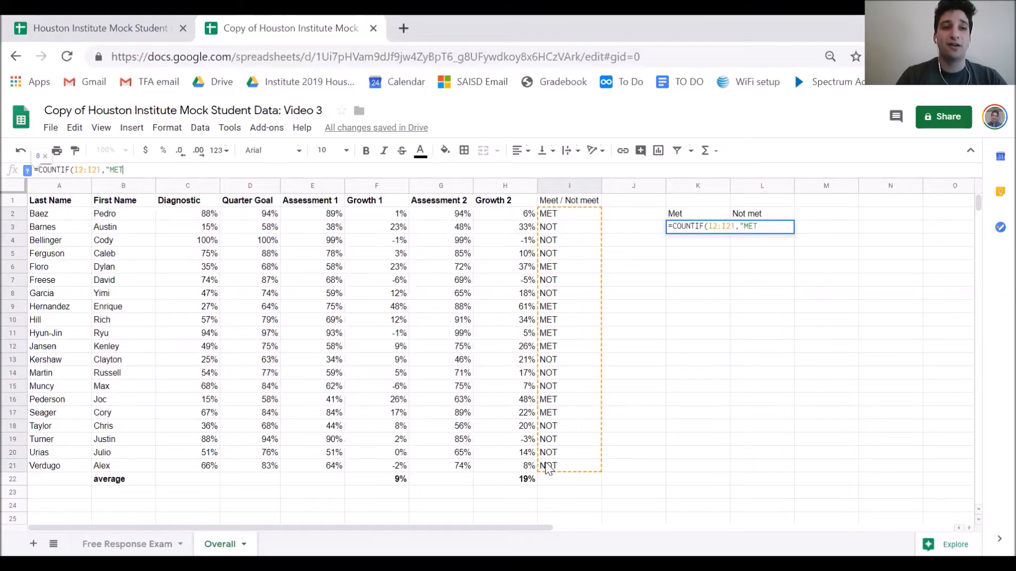
pyautogui.write('"')
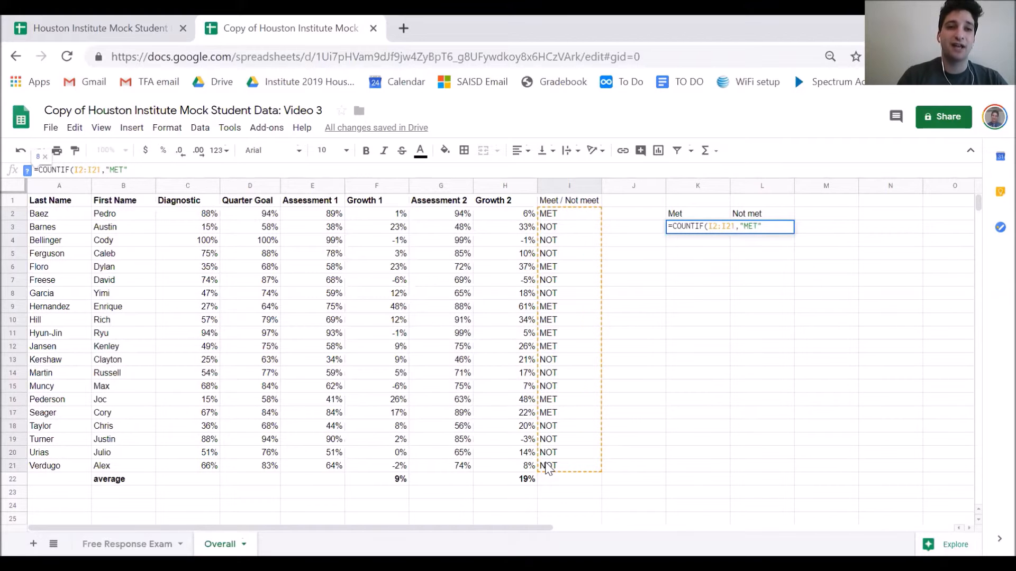
pyautogui.write(')')
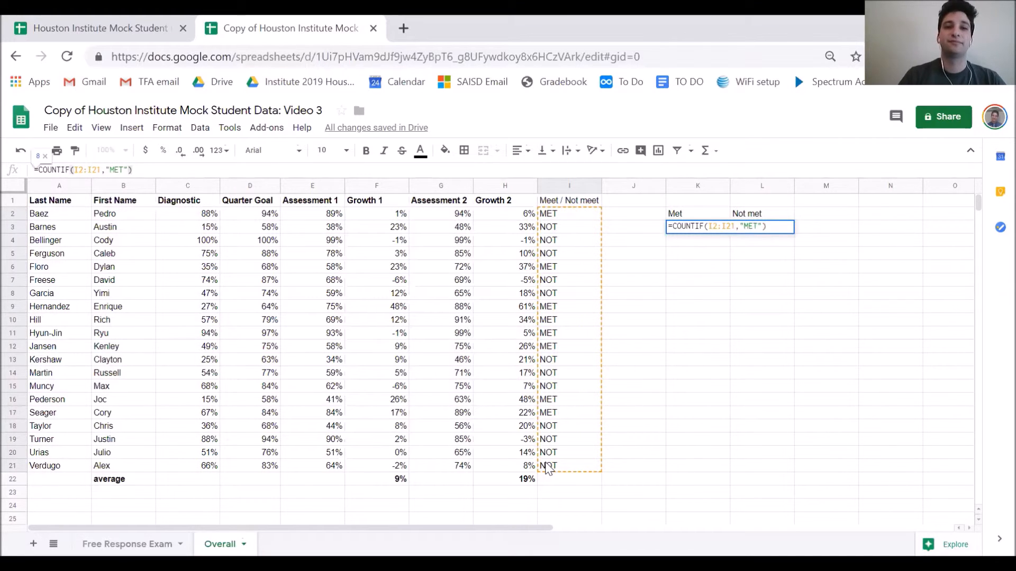
pyautogui.press('Return')
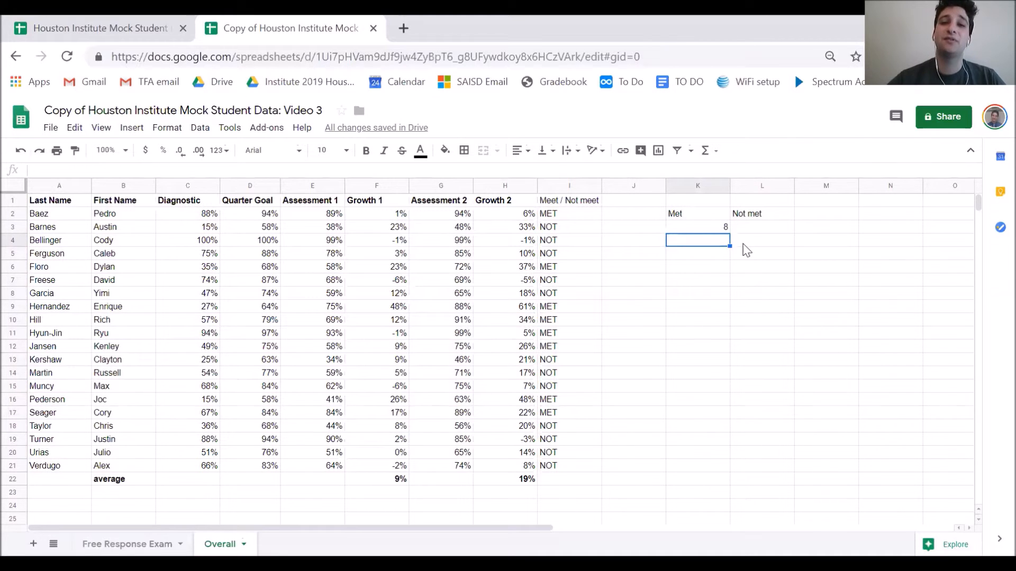
pyautogui.click(745, 225)
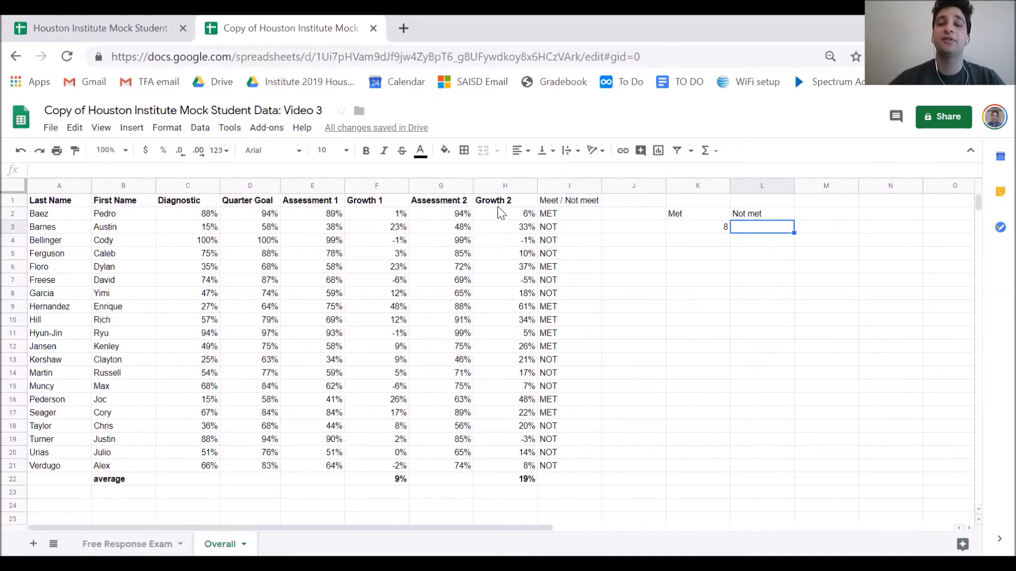
# Enter =COUNTIF(I2:I21,"NOT") in L3, which counts 12 students
pyautogui.click(329, 172)
pyautogui.write('=COUNTIF(')
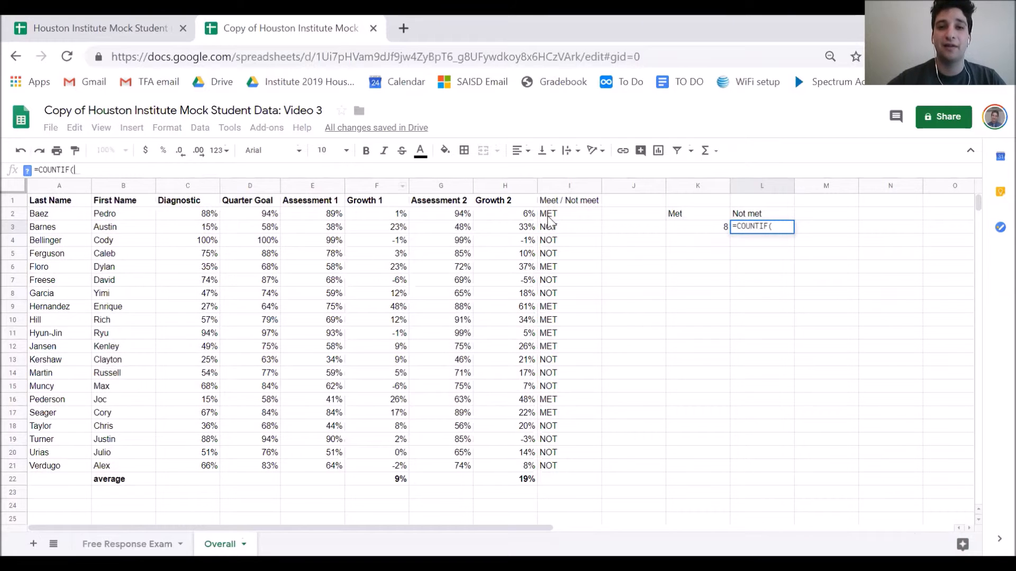
pyautogui.moveTo(550, 217); pyautogui.dragTo(555, 467)
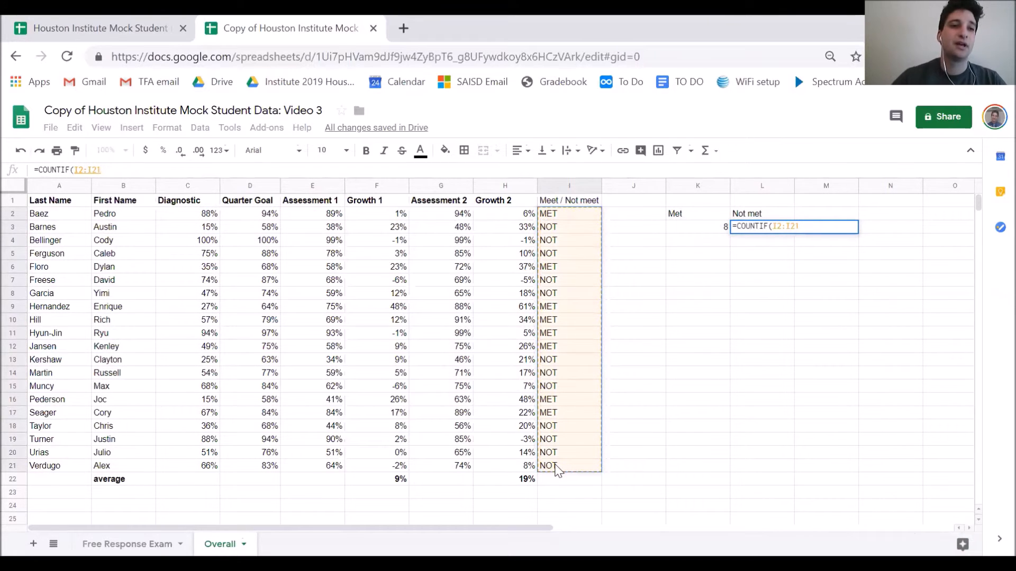
pyautogui.write(',')
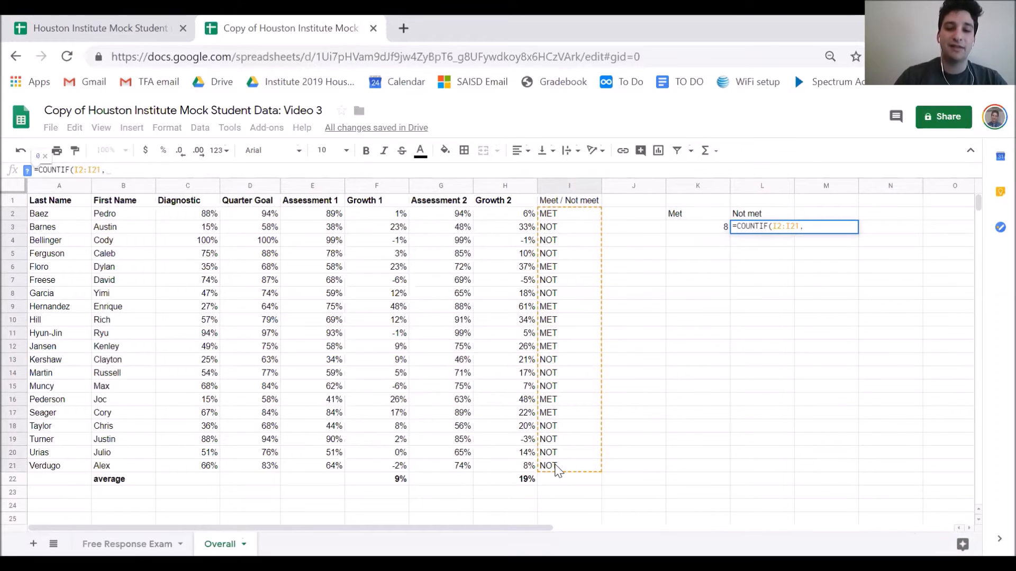
pyautogui.write('"NOT"')
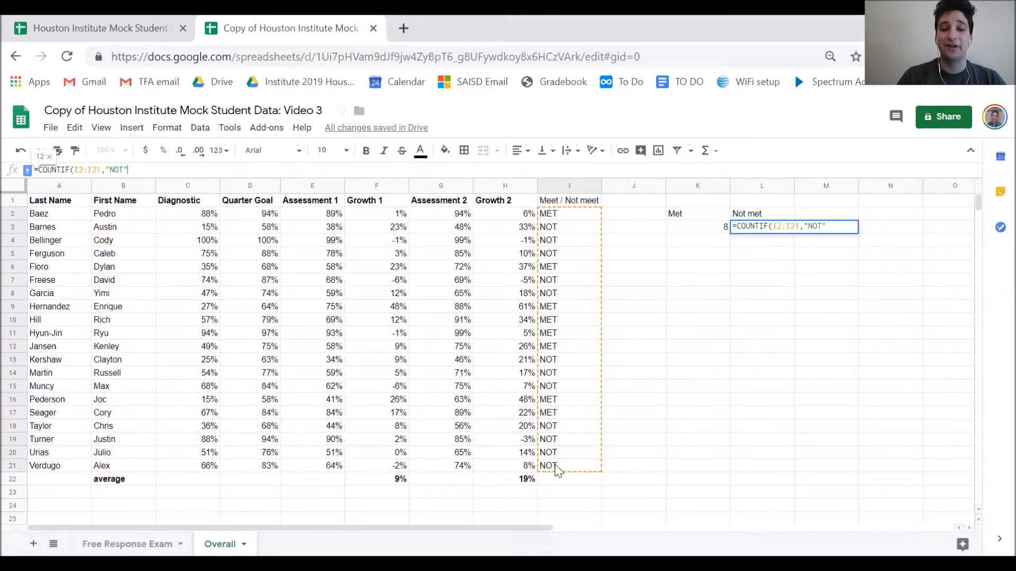
pyautogui.write(')')
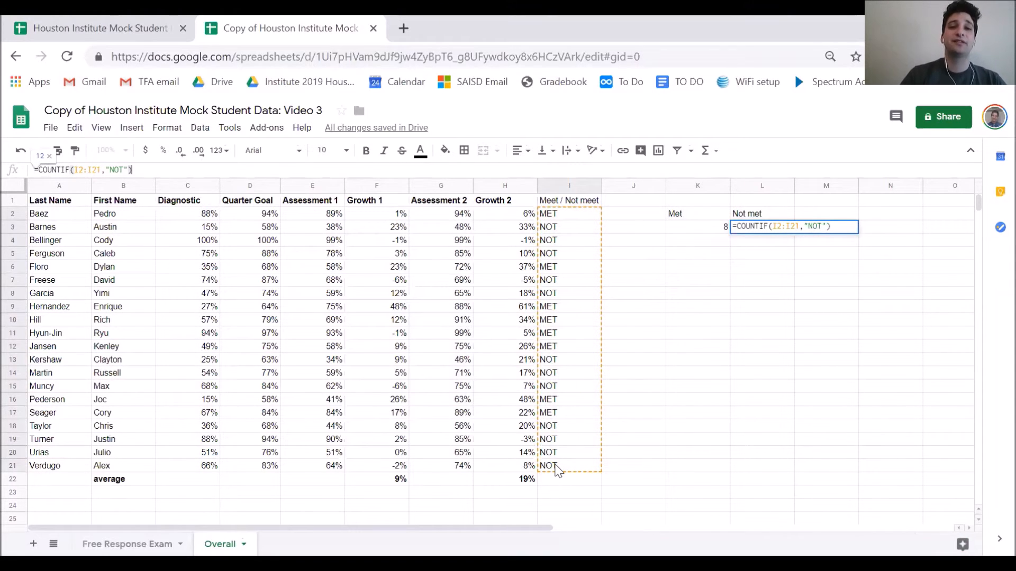
pyautogui.press('Return')
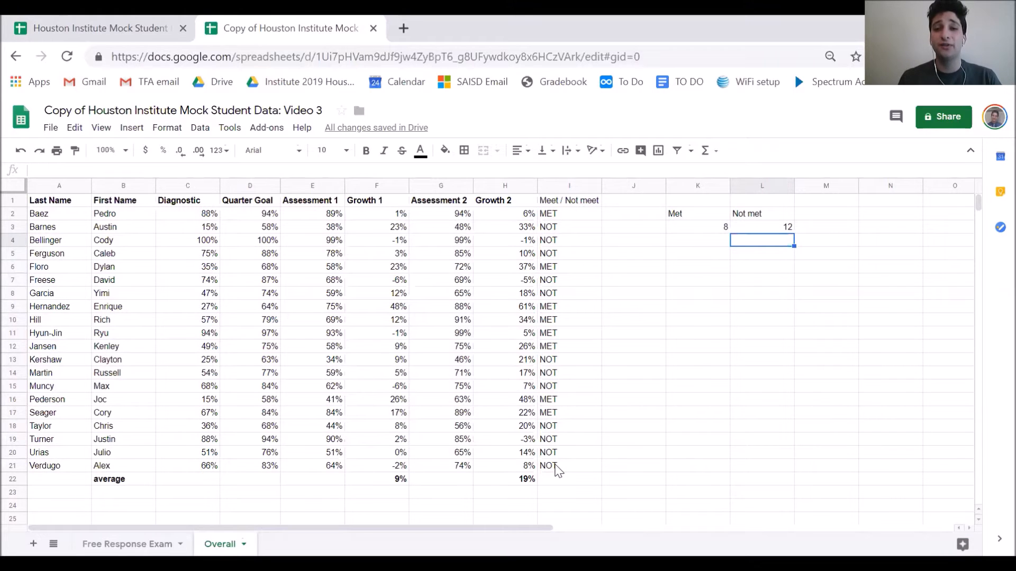